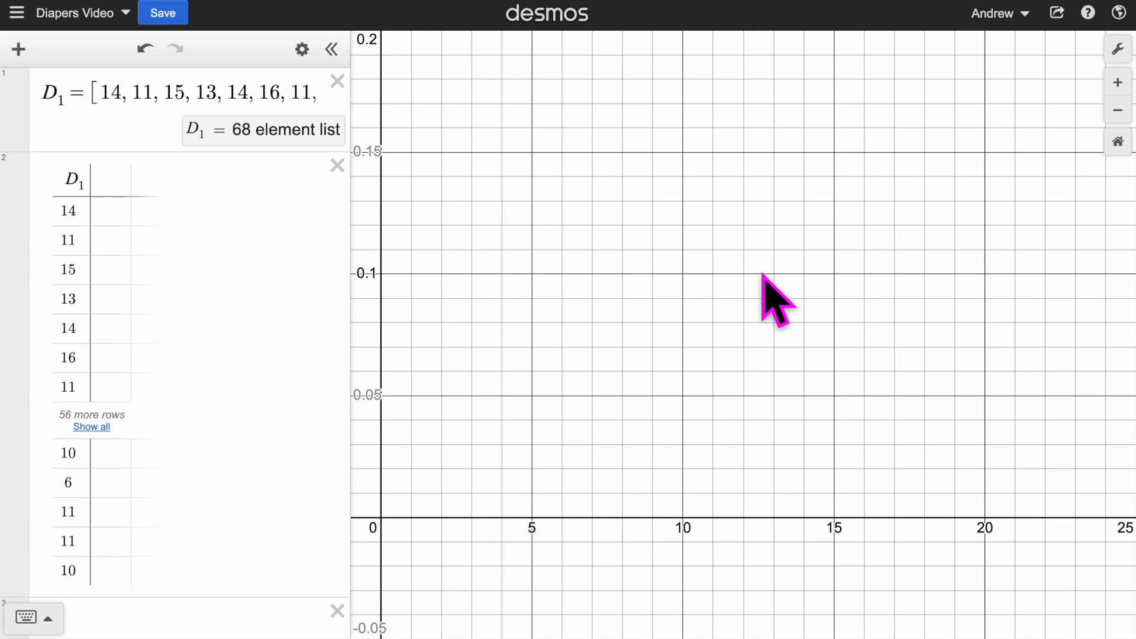
left_click(68, 95)
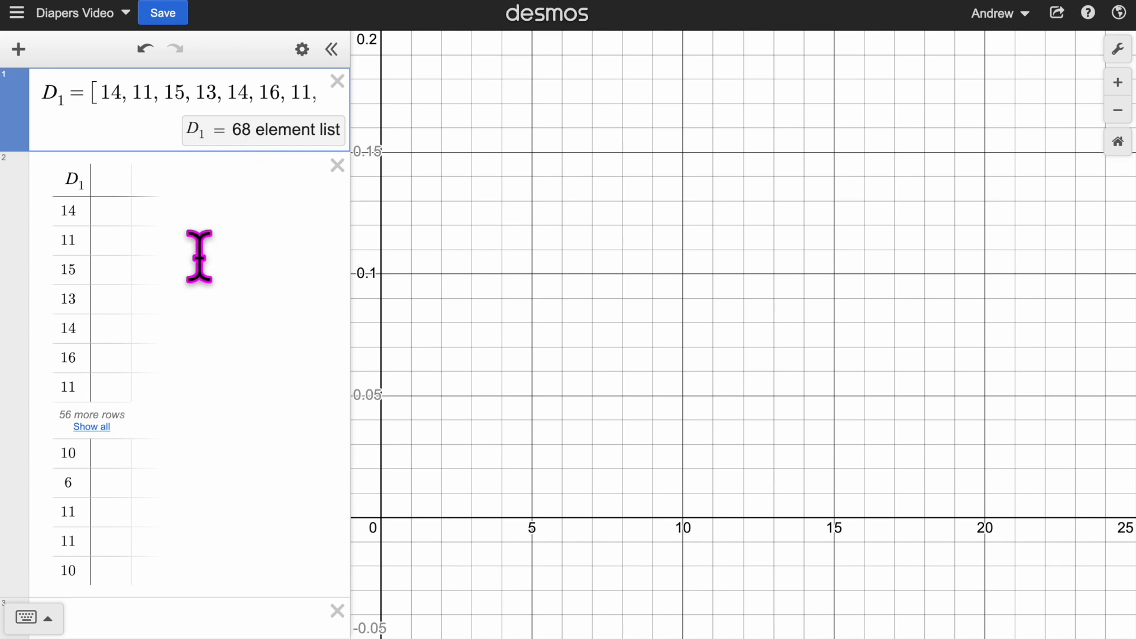
left_click(27, 52)
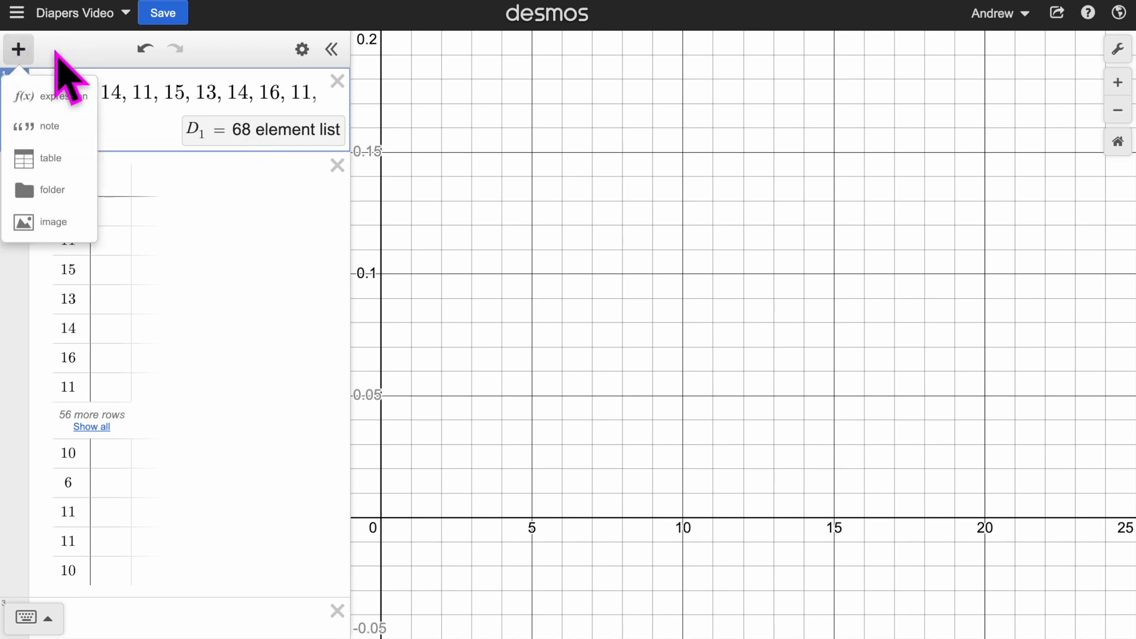
left_click(192, 205)
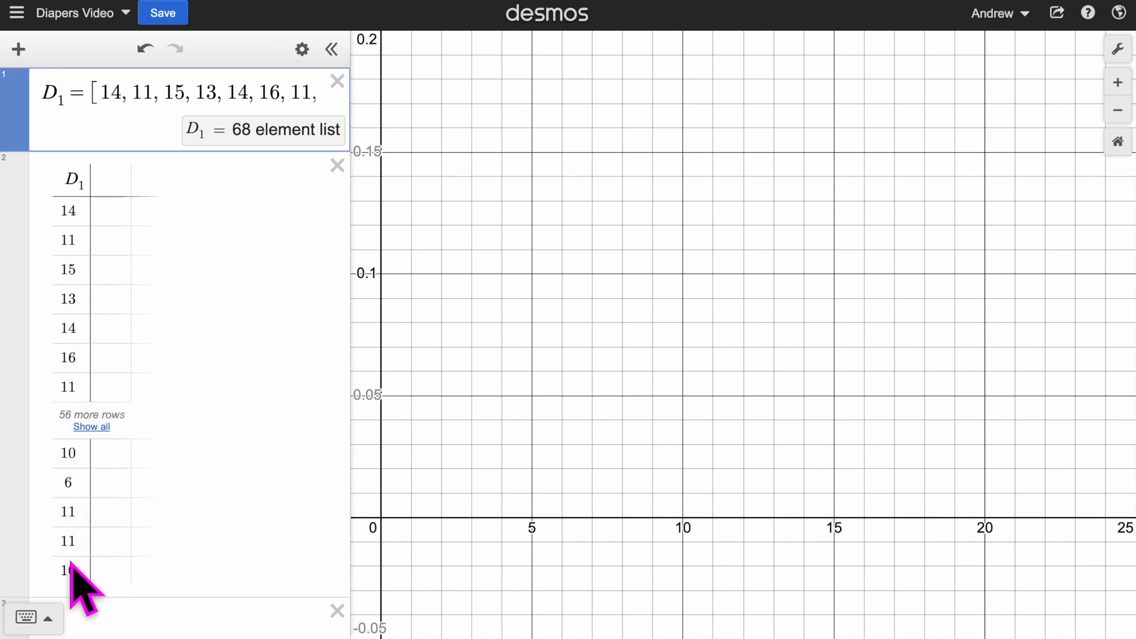
Reset the graph to its default view and add a histogram of D_1 in the empty line below the table
scroll(194, 462, "down", 5)
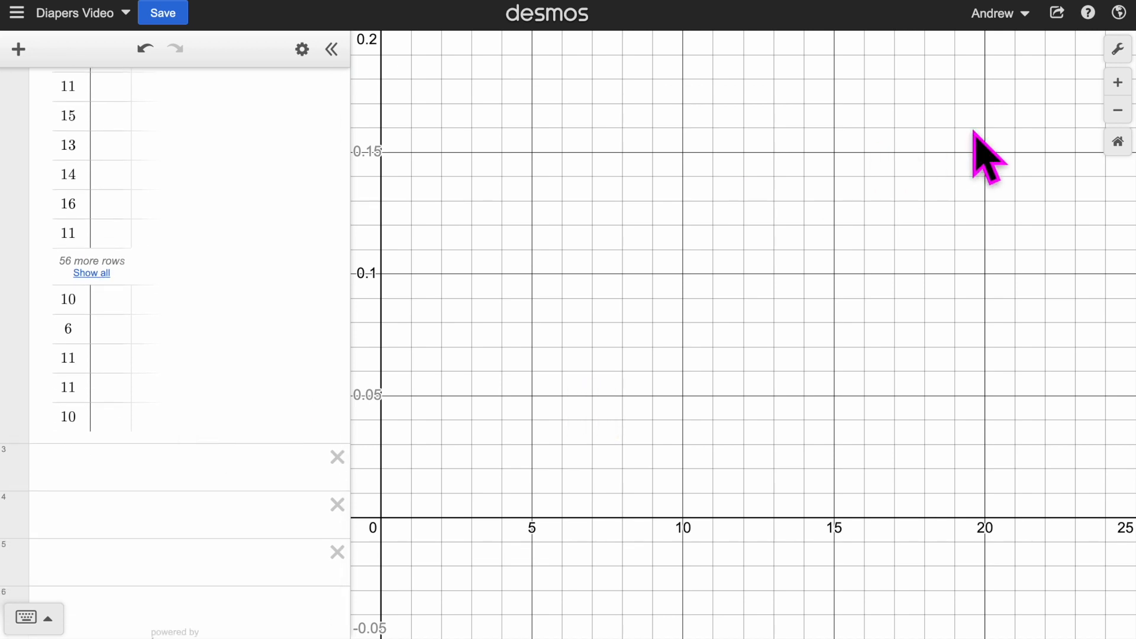
left_click(1118, 141)
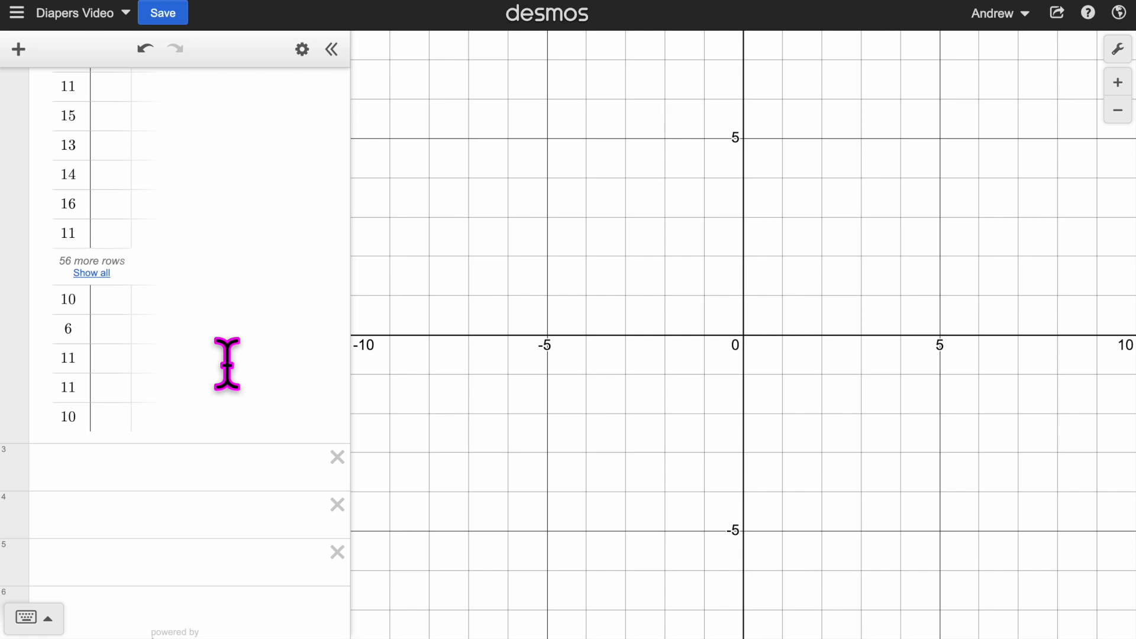
left_click(185, 458)
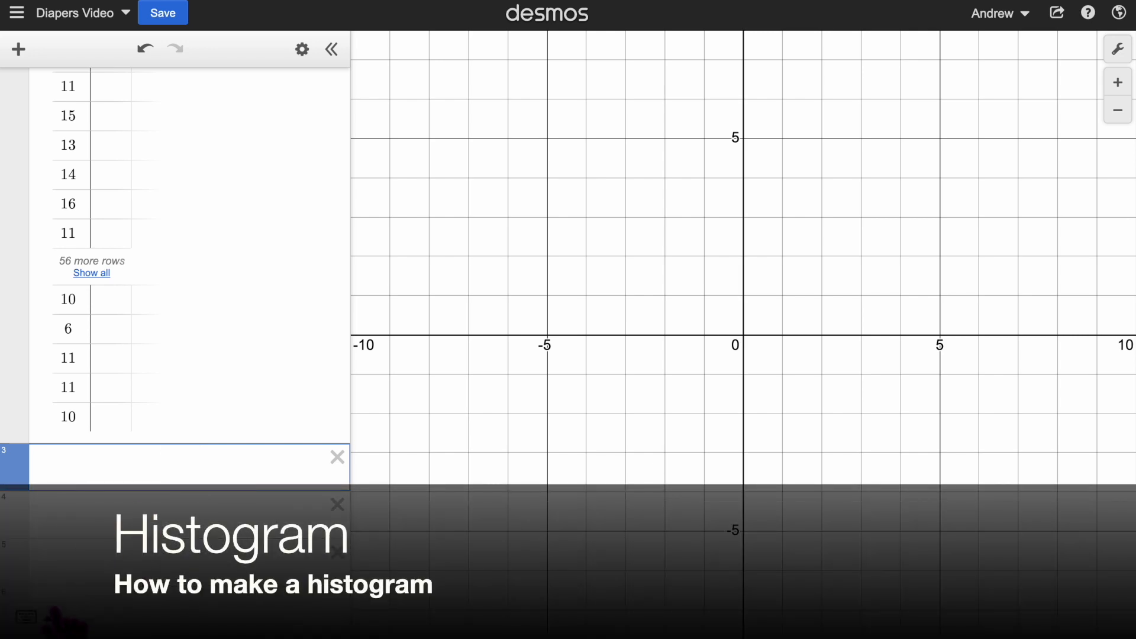
left_click(47, 617)
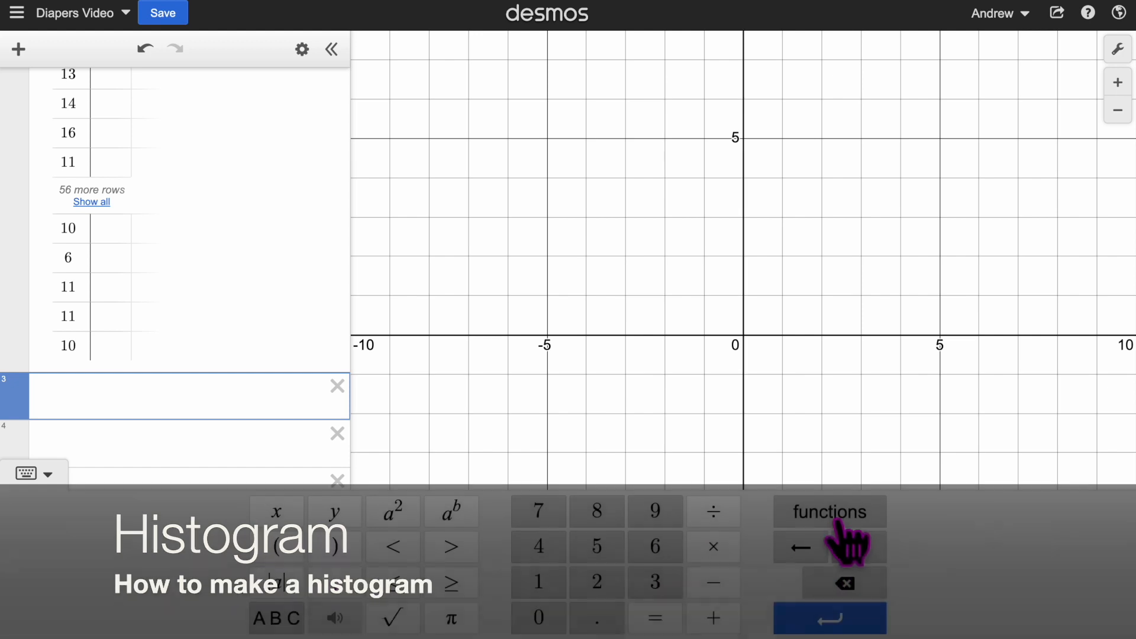
left_click(833, 514)
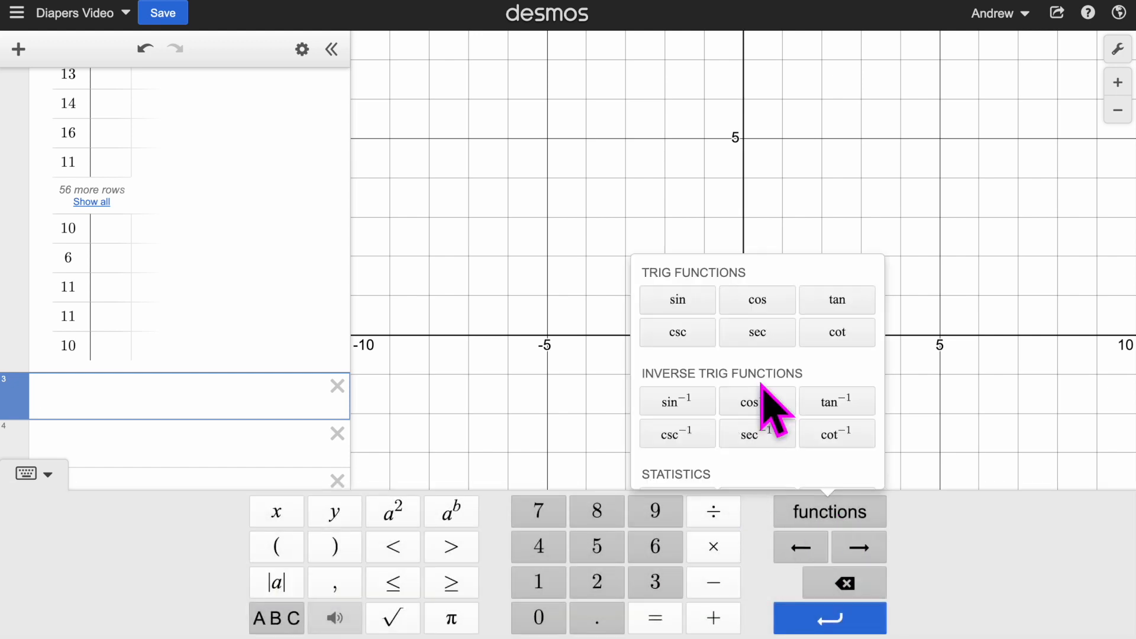
scroll(763, 396, "down", 3)
scroll(761, 385, "down", 5)
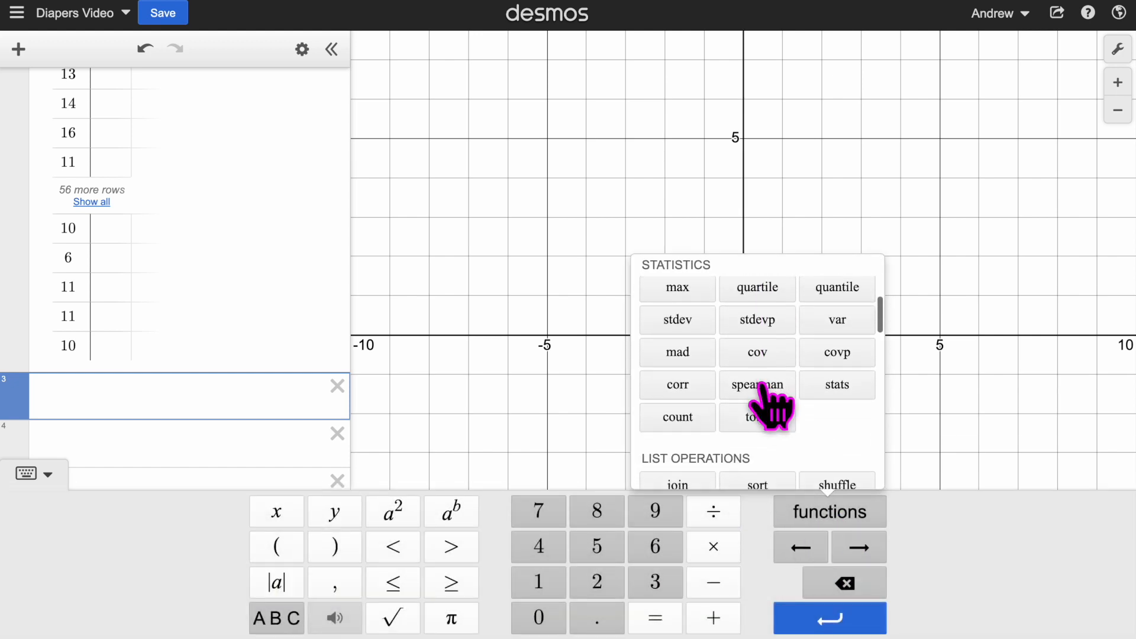
scroll(766, 402, "down", 1)
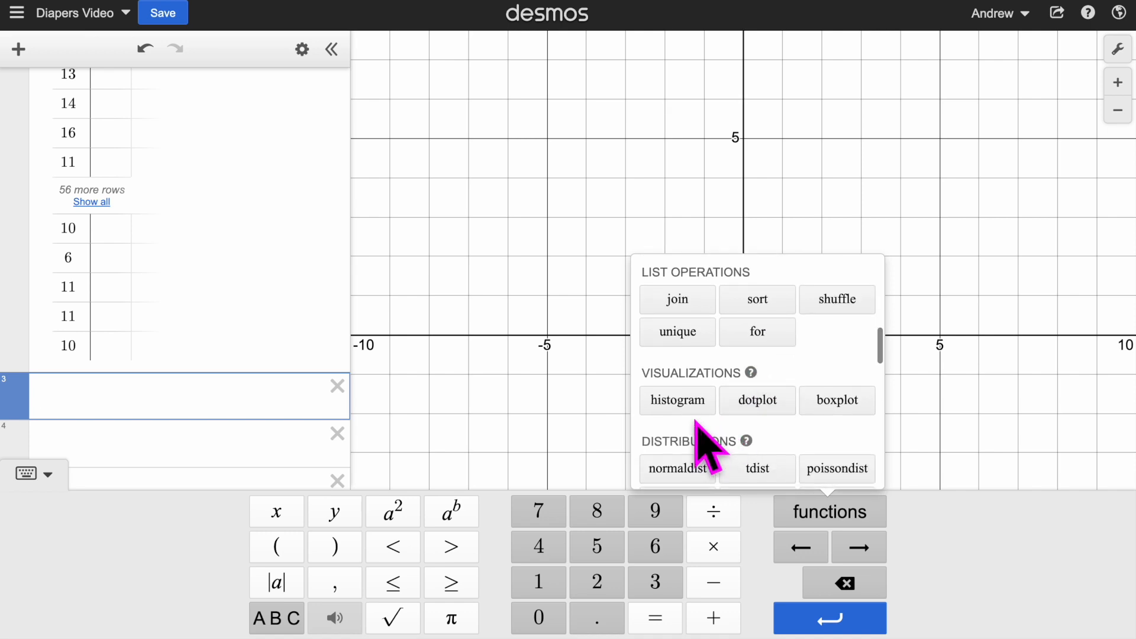
left_click(674, 403)
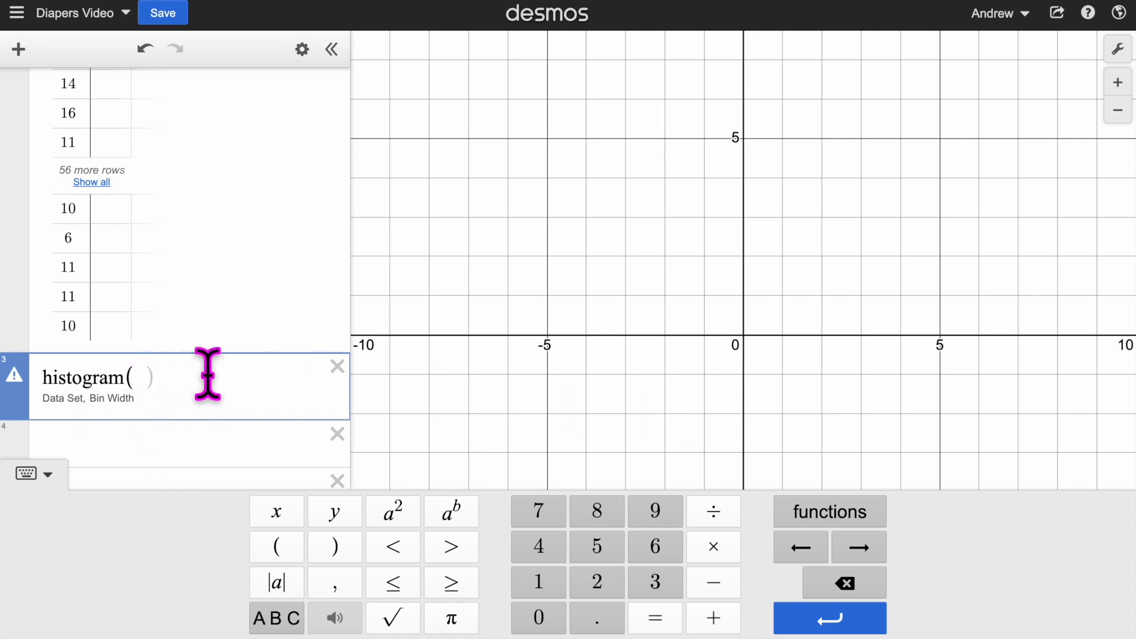
type("d")
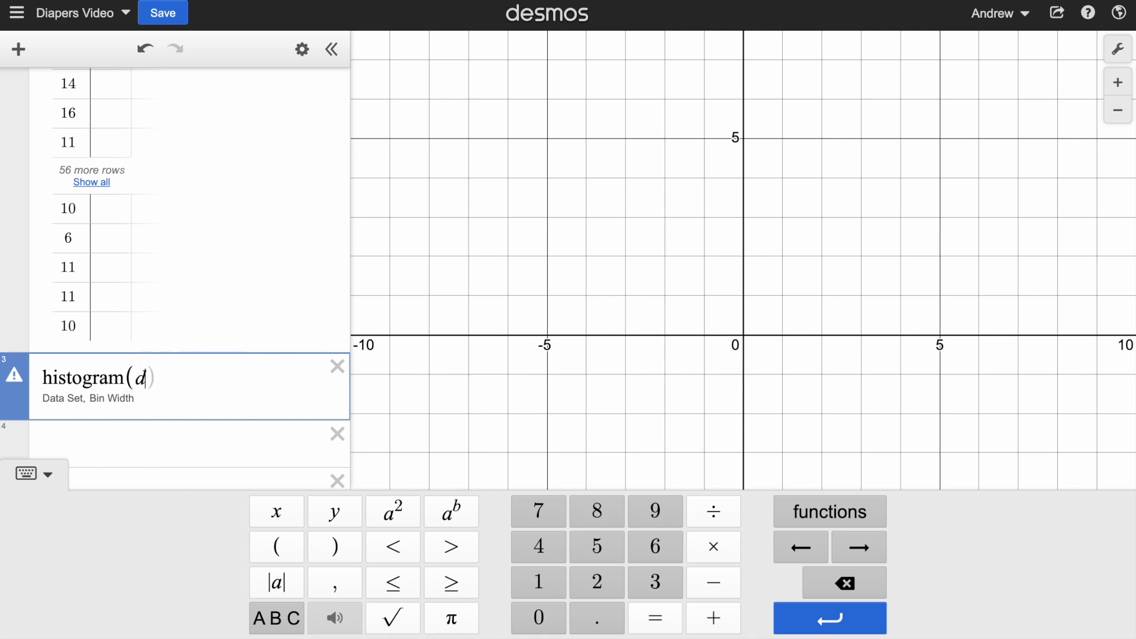
type("D_1")
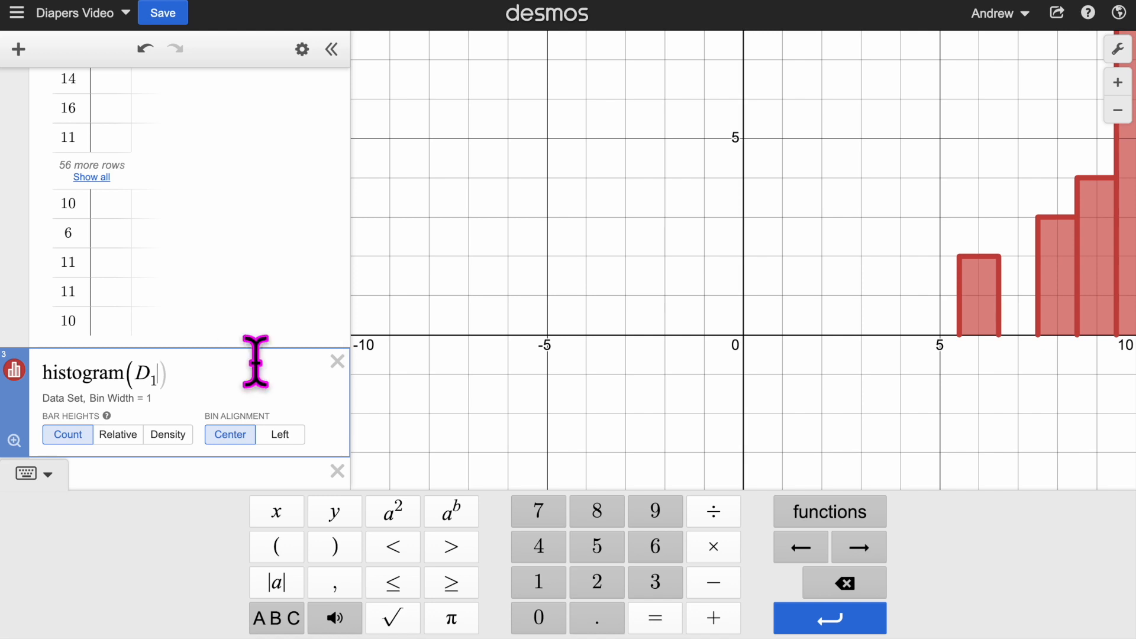
left_click(270, 441)
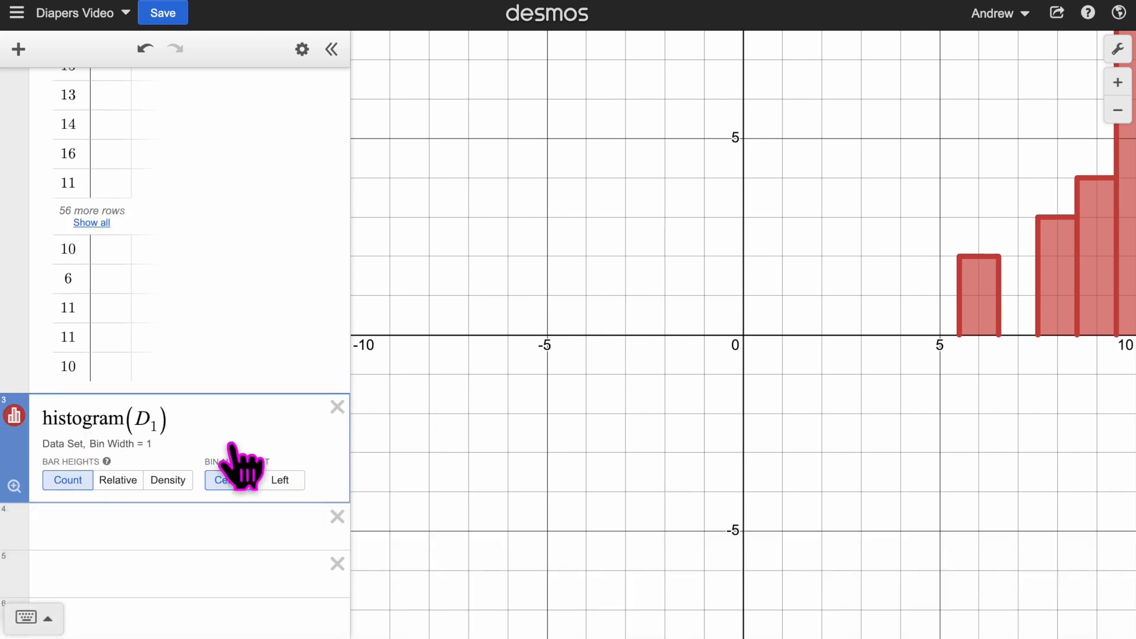
Add a bin width of 5 to the histogram of D_1 and fit the graph to its bars
left_click(157, 422)
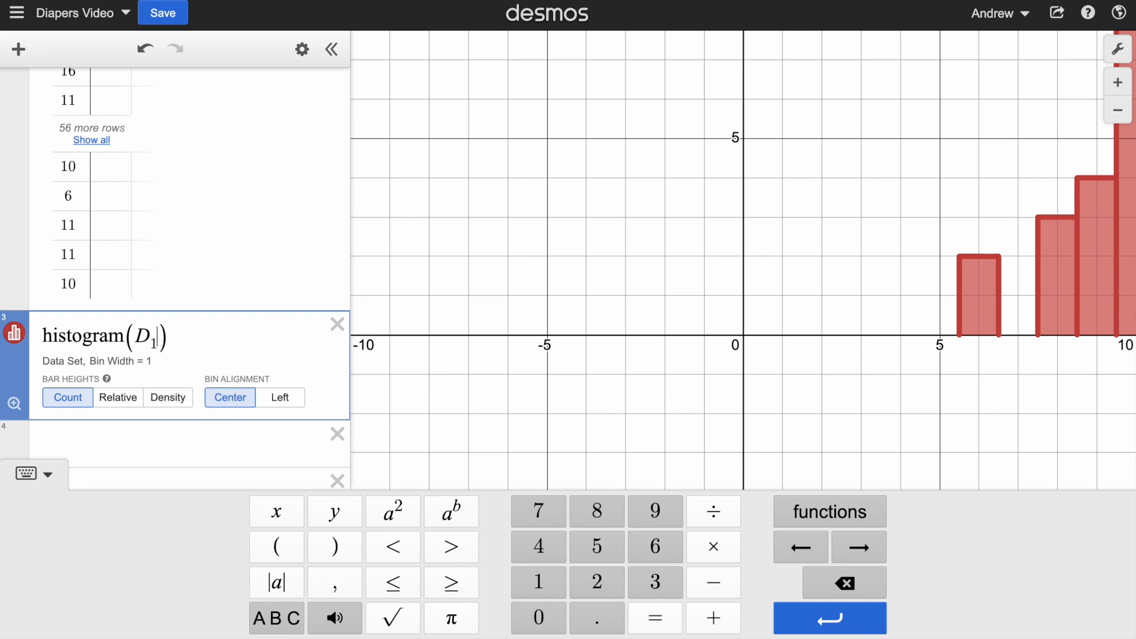
type(",")
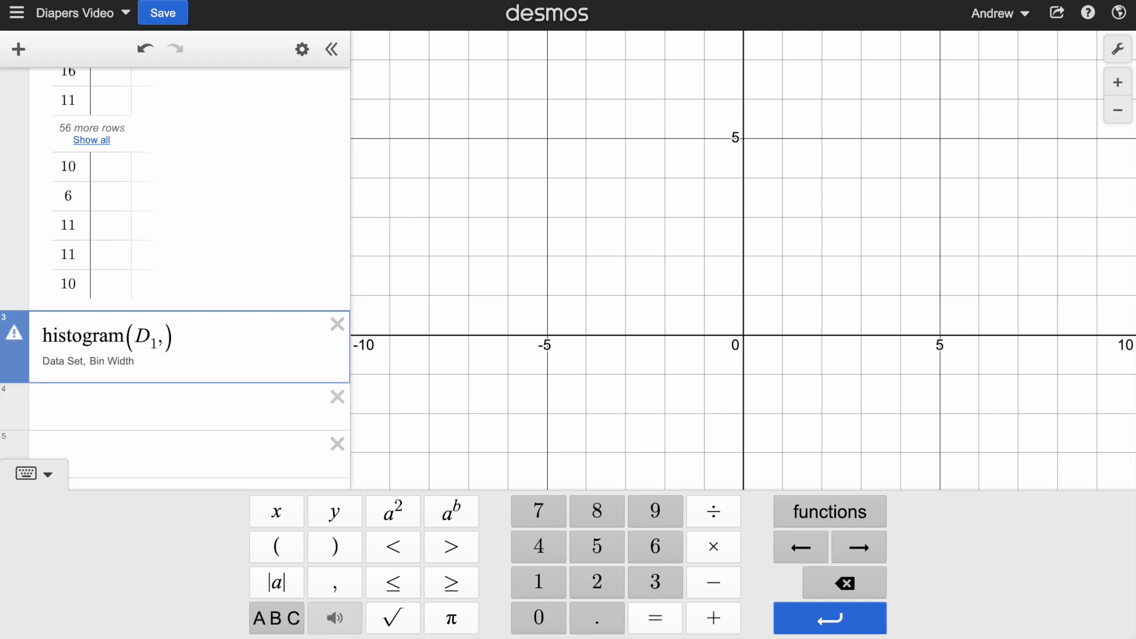
type("5")
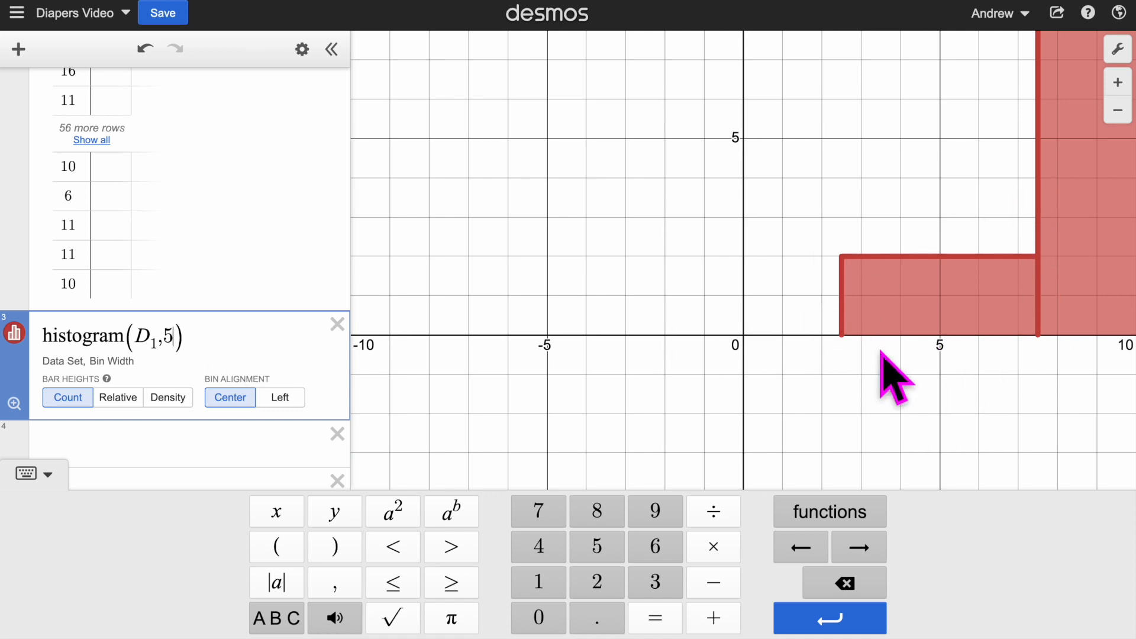
left_click(14, 403)
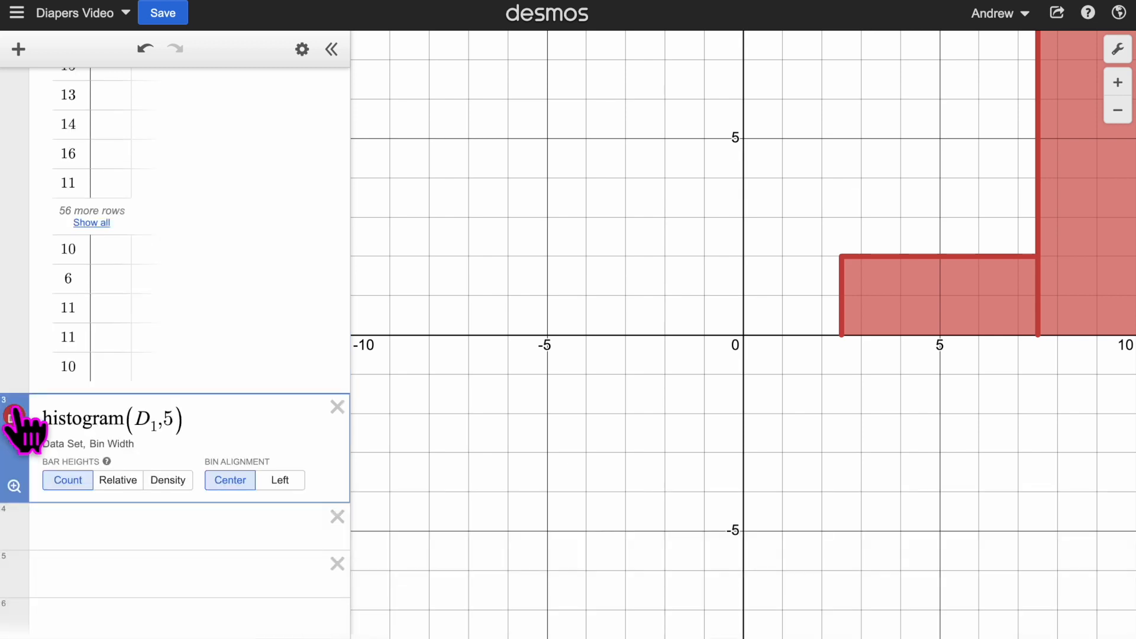
left_click(13, 486)
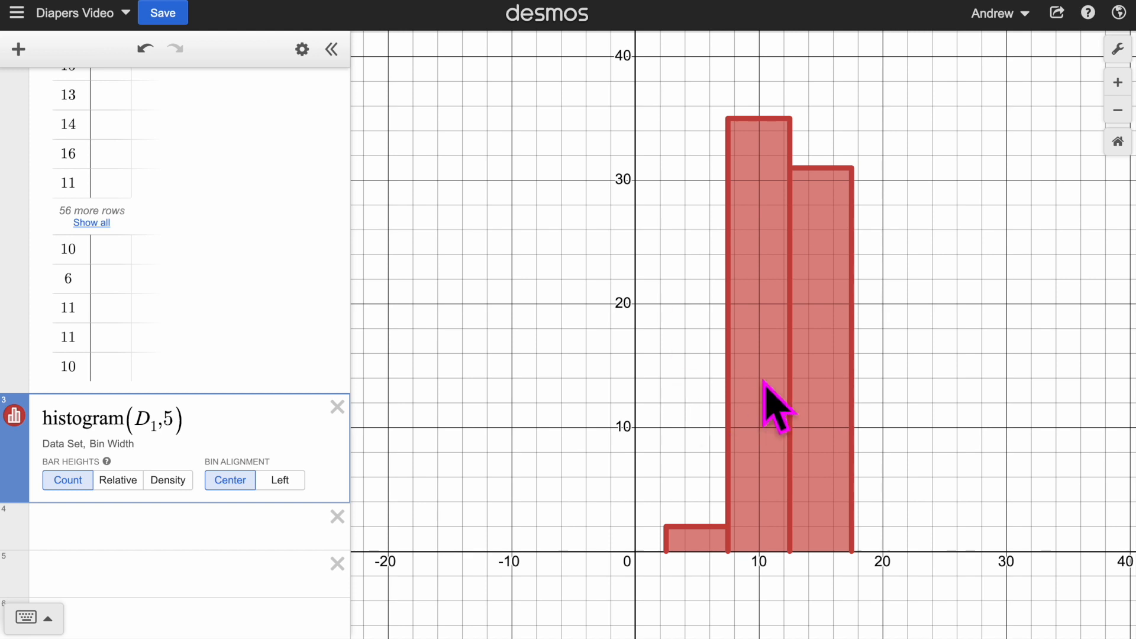
Set the histogram's bin width to 2
left_click(195, 427)
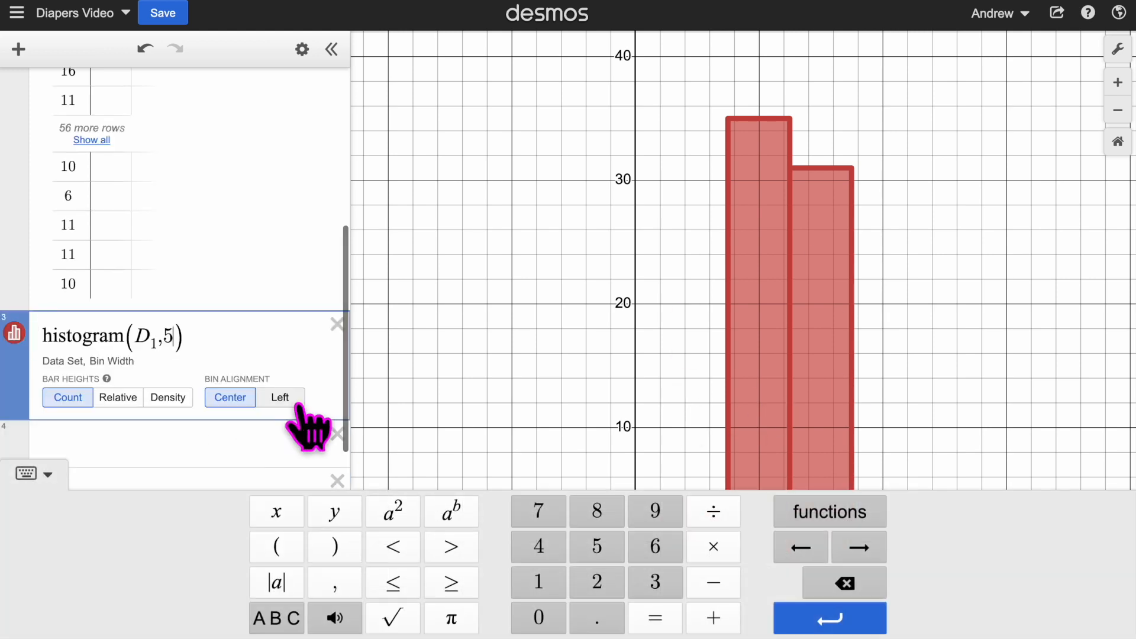
key("BackSpace")
type("2")
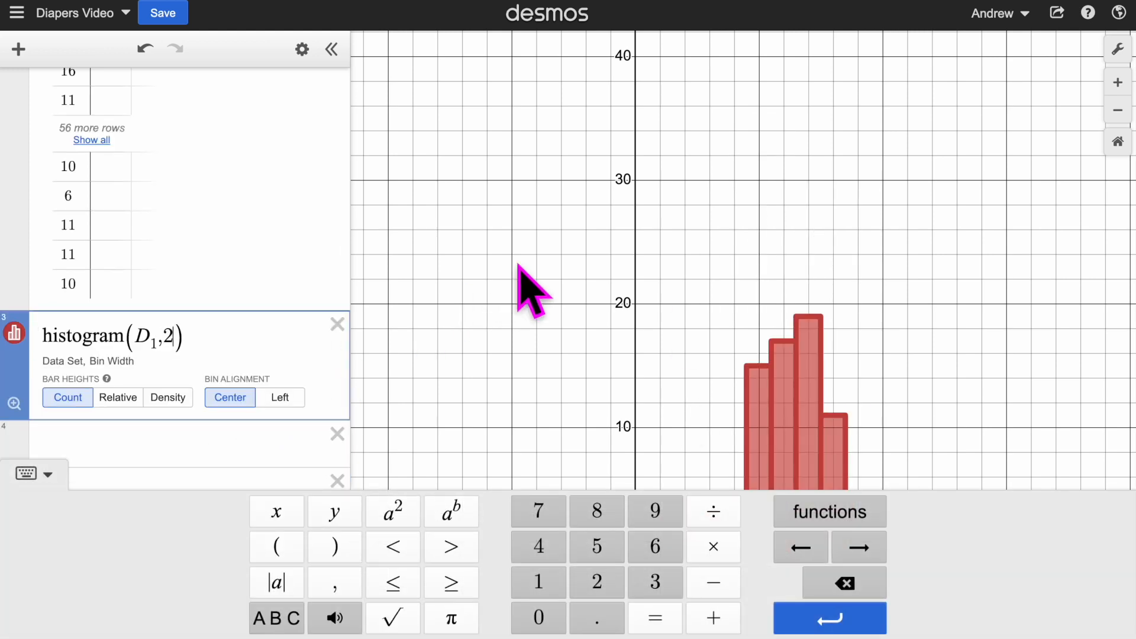
left_click(16, 402)
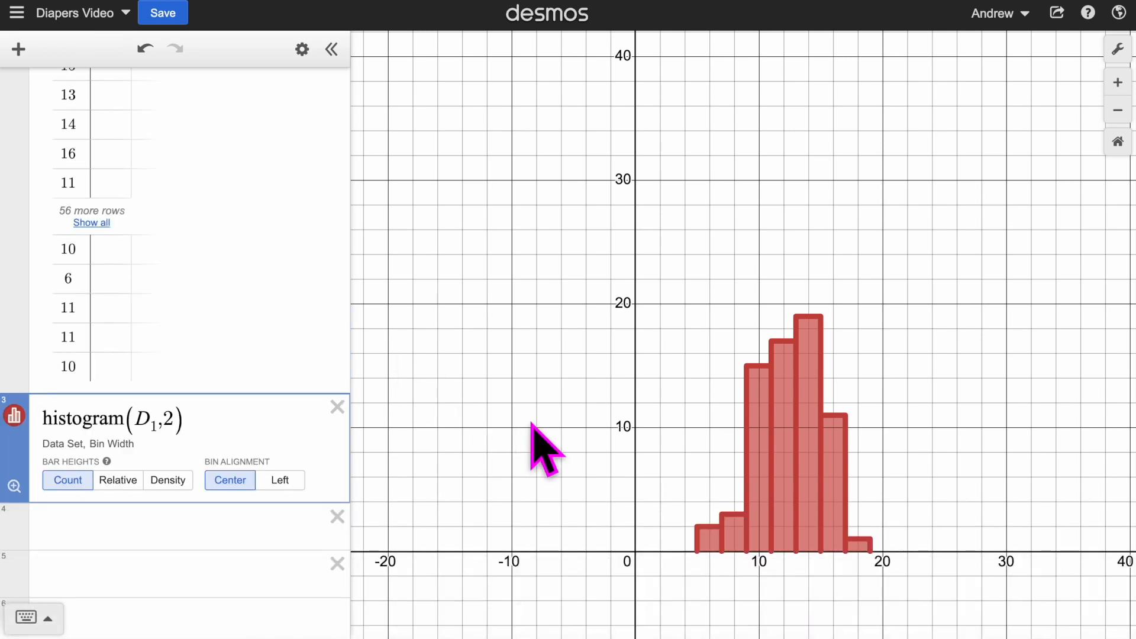
Set the histogram's bin width to 1 and fit the graph window to the histogram
left_click(172, 420)
key("BackSpace")
type("1")
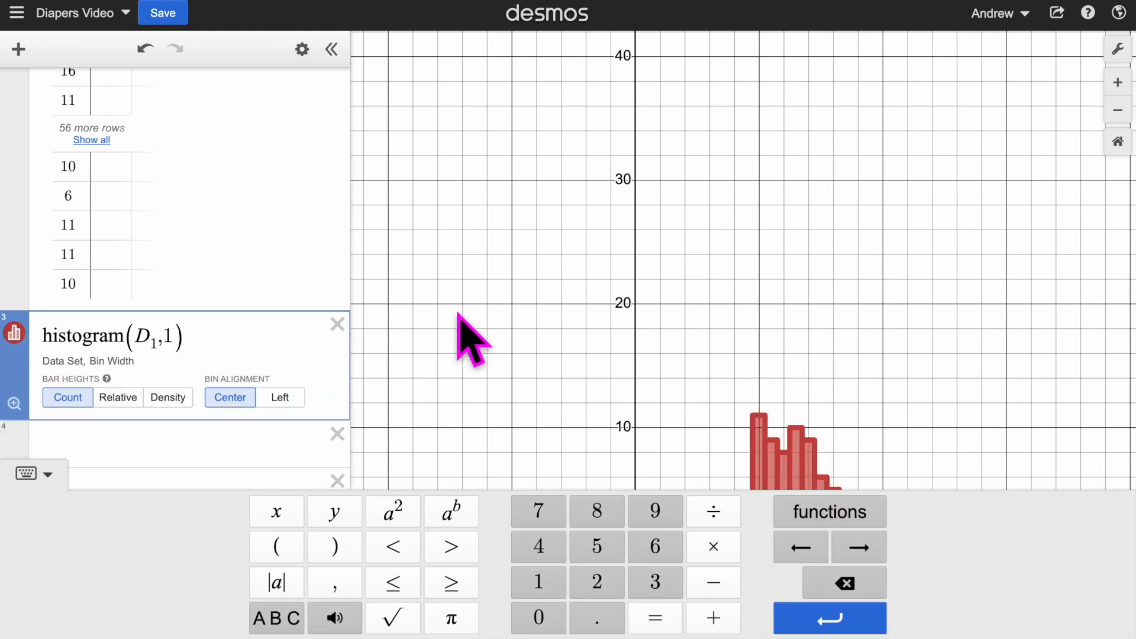
scroll(459, 314, "down", 5)
scroll(467, 337, "up", 4)
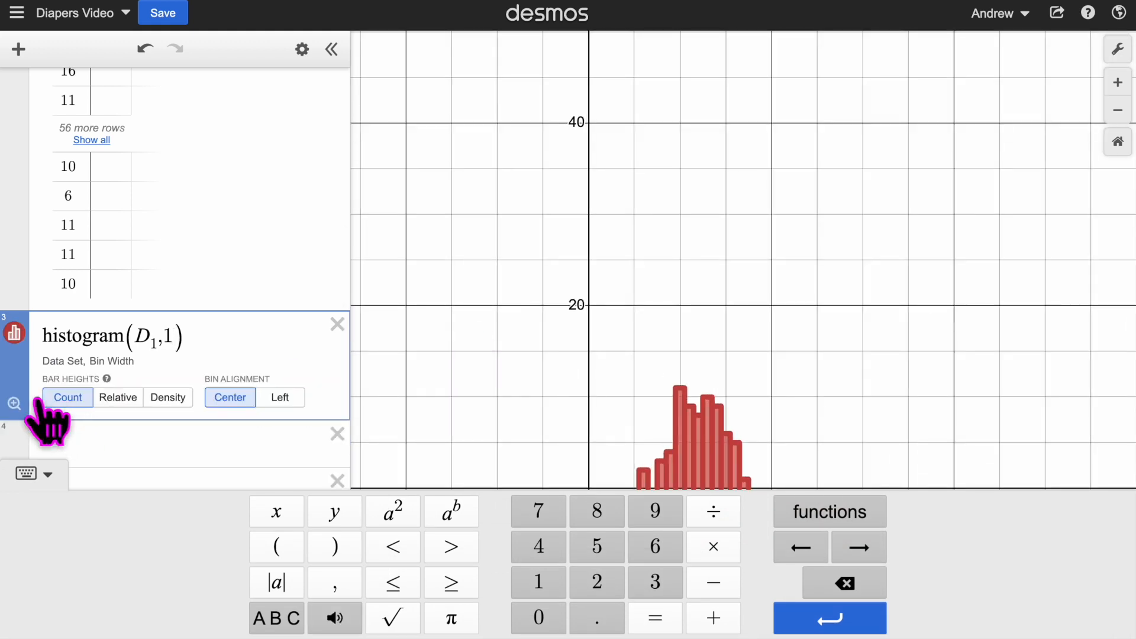
left_click(18, 399)
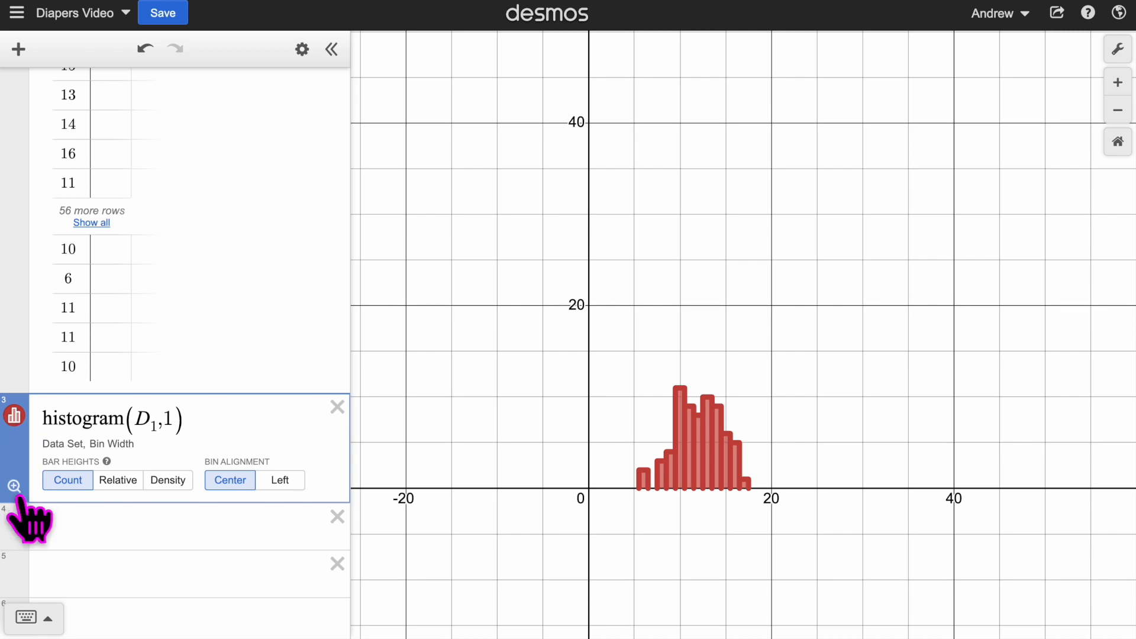
left_click(16, 488)
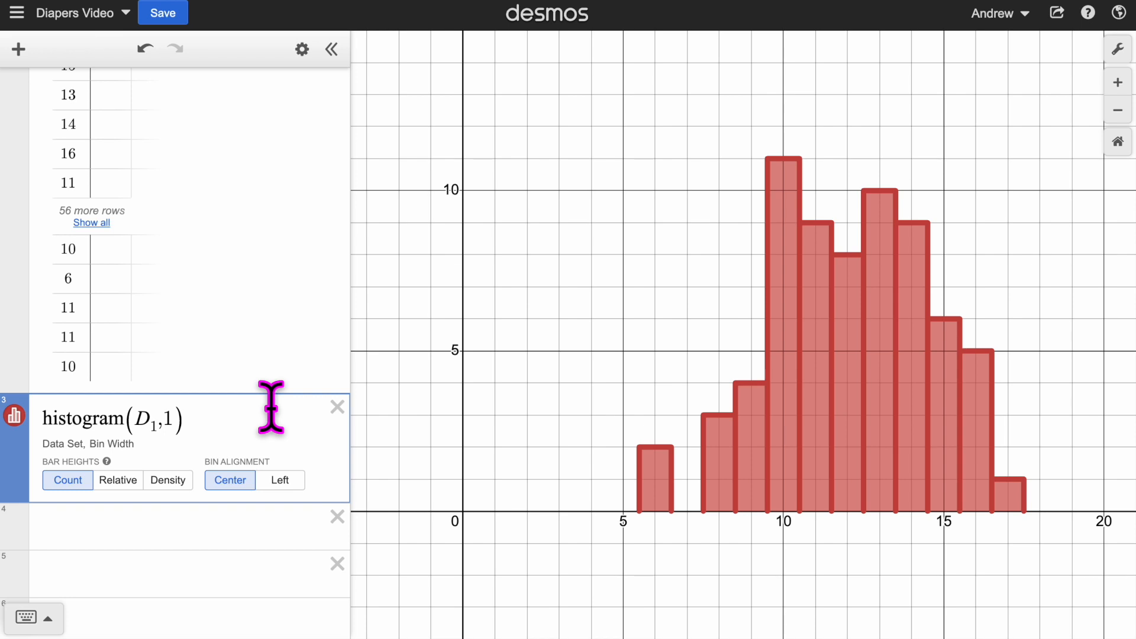
Add a boxplot of D_1 in the empty line below the histogram expression
left_click(166, 523)
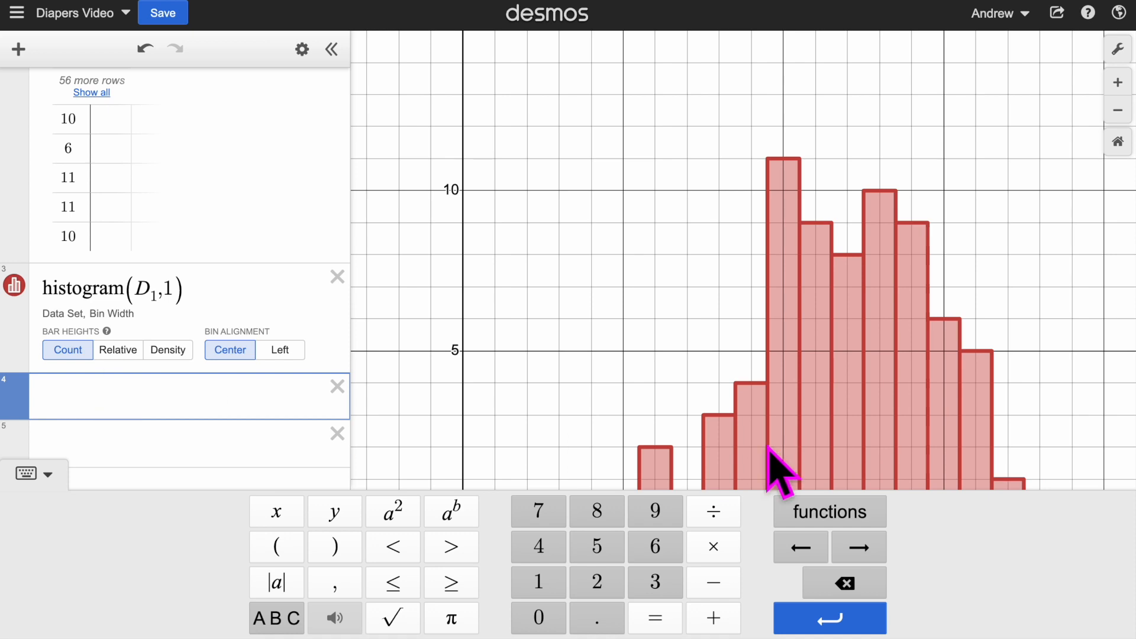
left_click(816, 506)
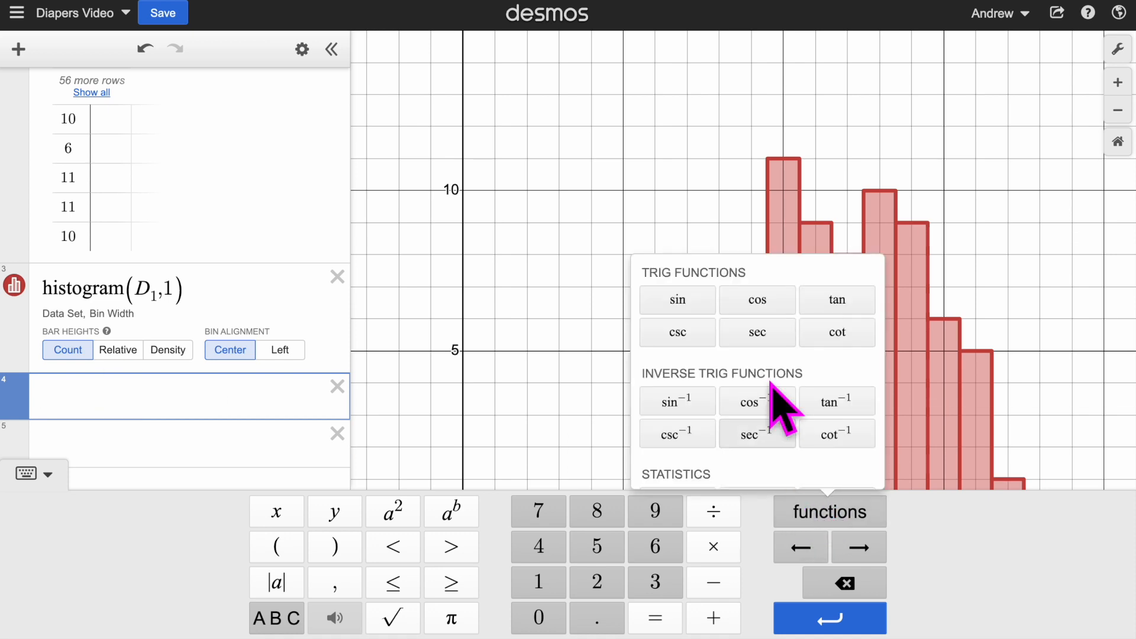
scroll(775, 361, "down", 2)
scroll(777, 379, "down", 4)
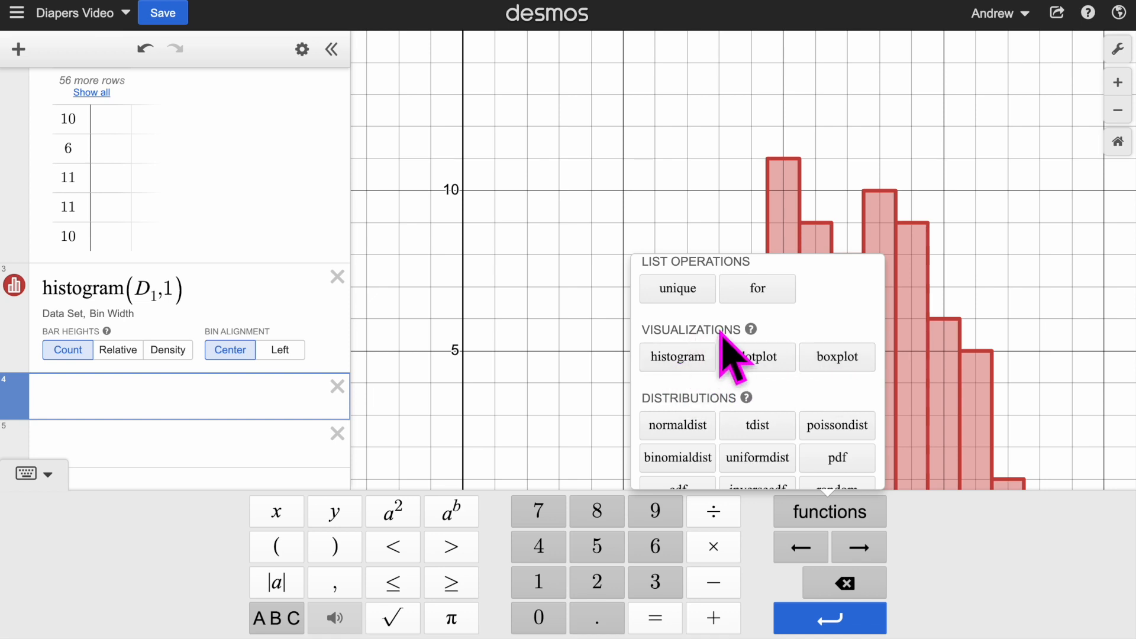
left_click(831, 358)
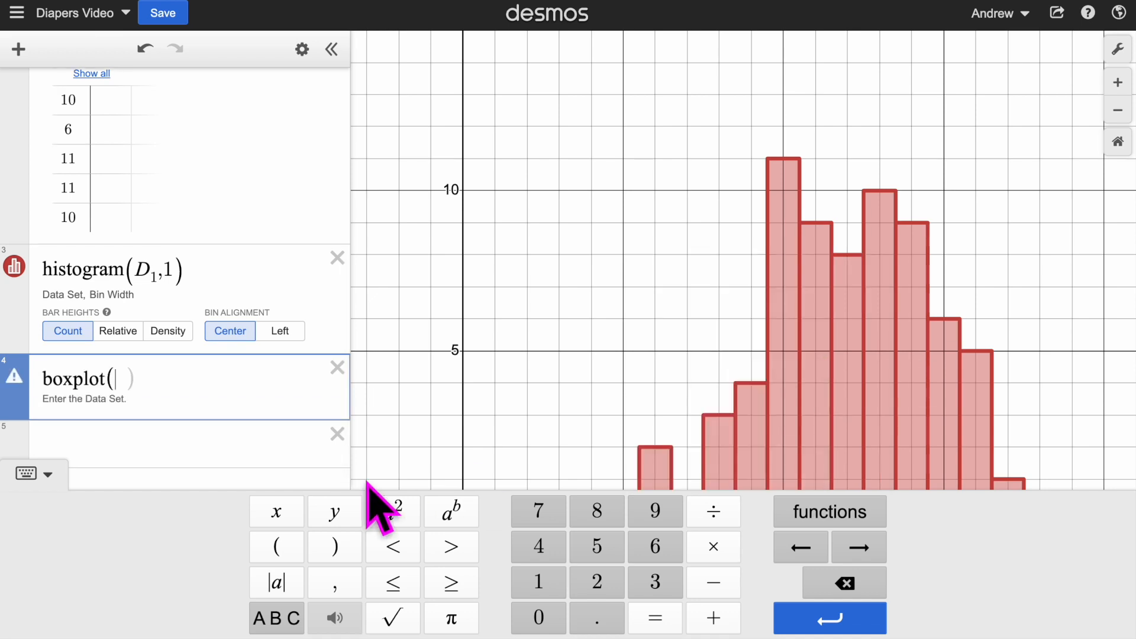
type("D1")
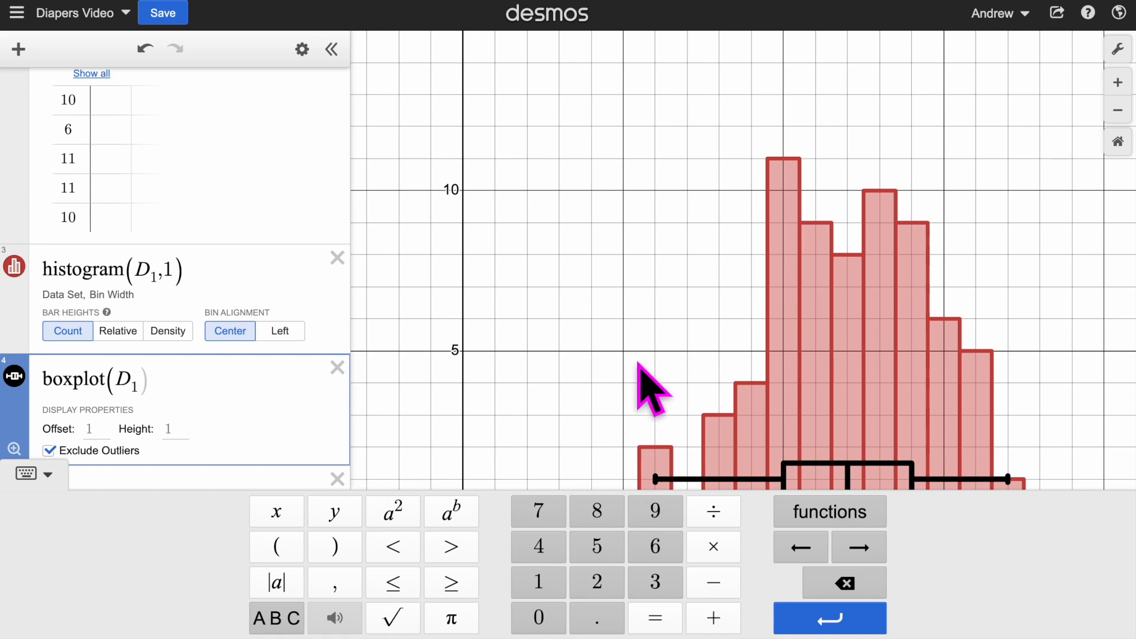
left_click(1082, 408)
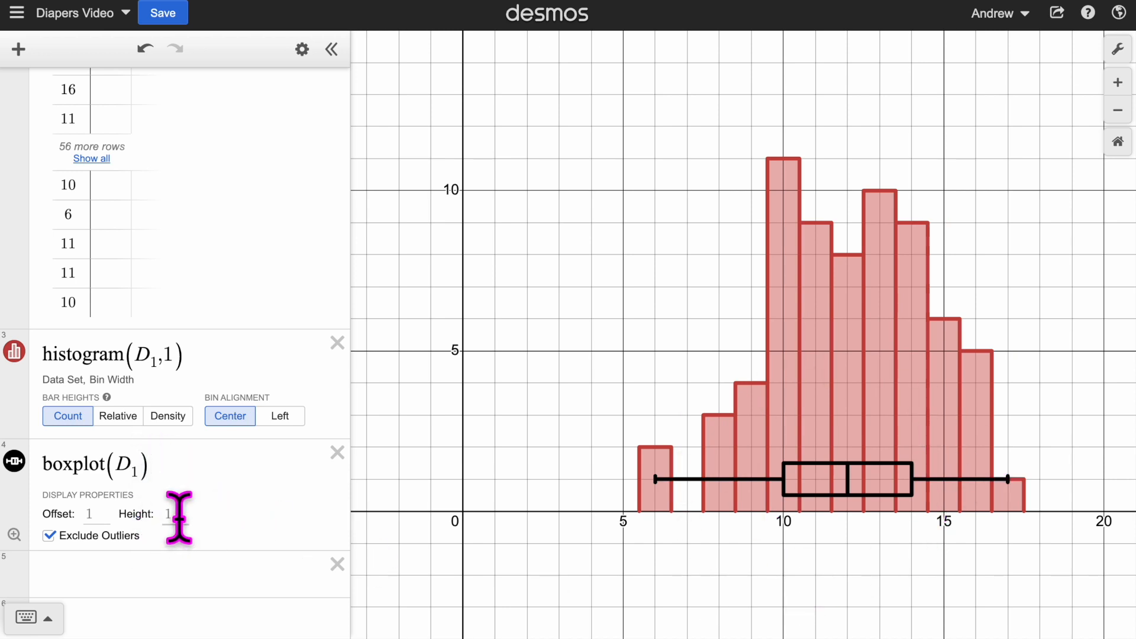
Set the boxplot's offset to -1 so it sits beneath the horizontal axis
left_click(95, 513)
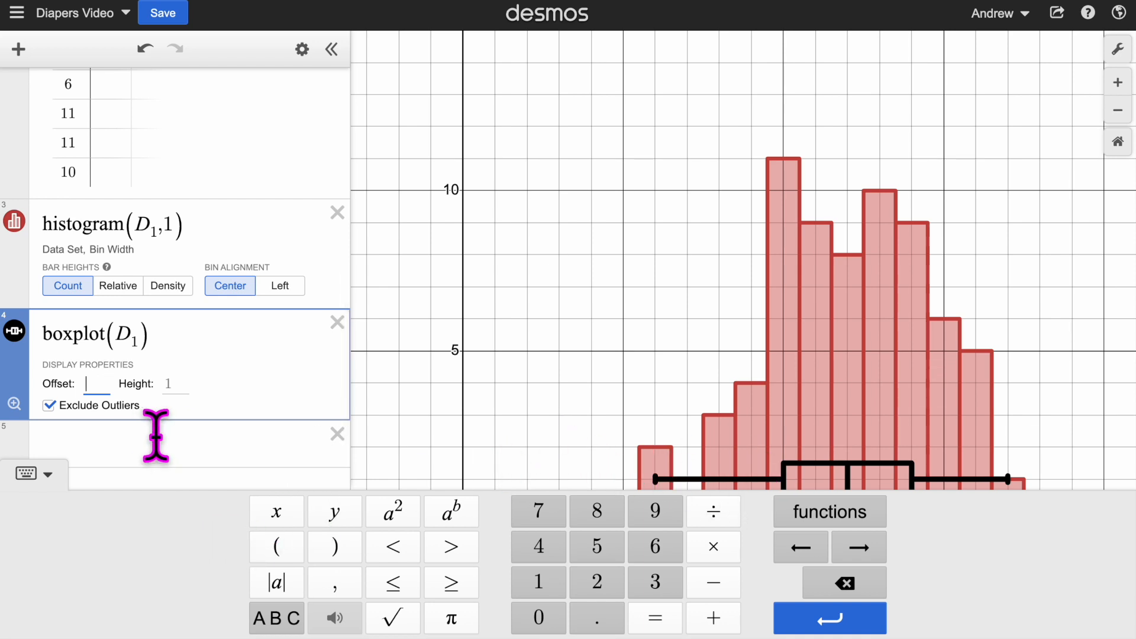
type("-1")
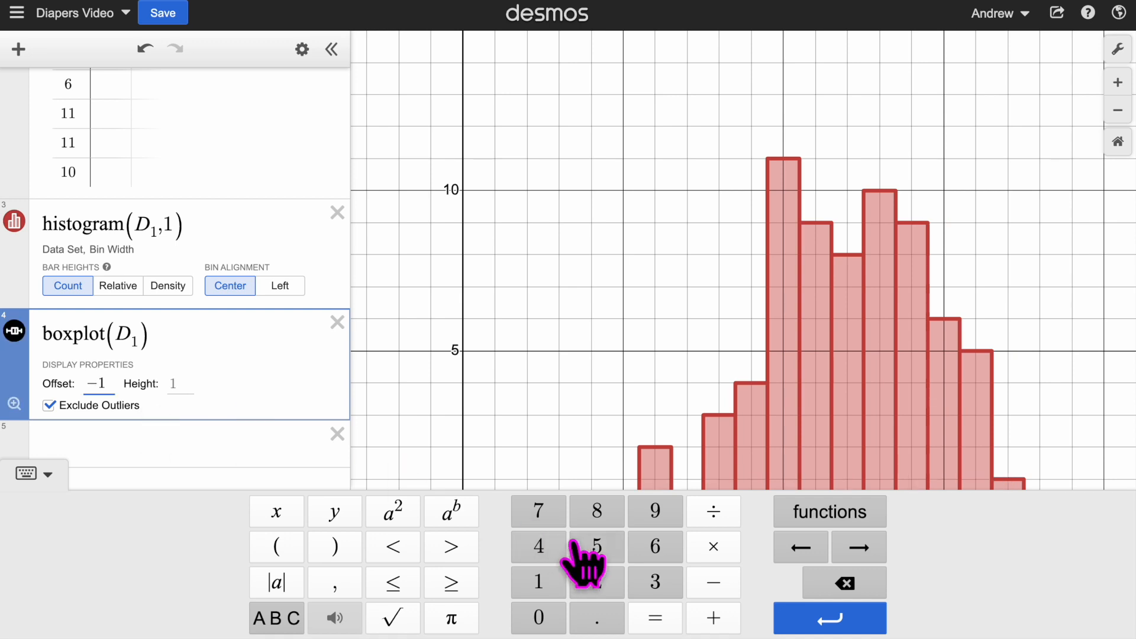
left_click(995, 471)
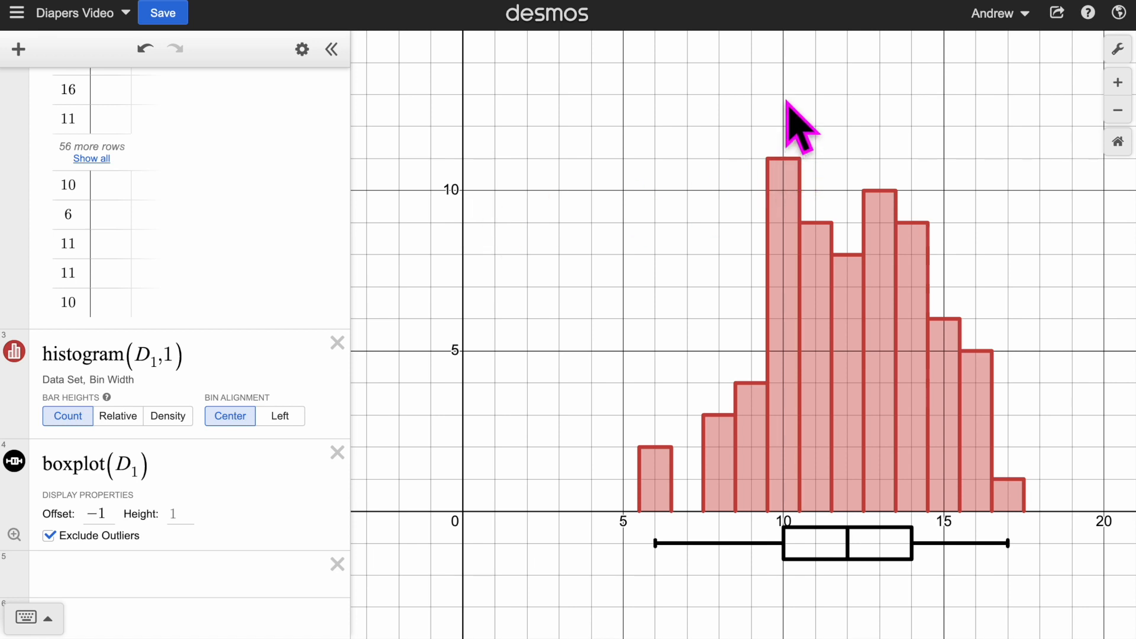
Set the boxplot's offset to 13 so it sits above the histogram
left_click(107, 510)
key("BackSpace")
key("BackSpace")
type("13")
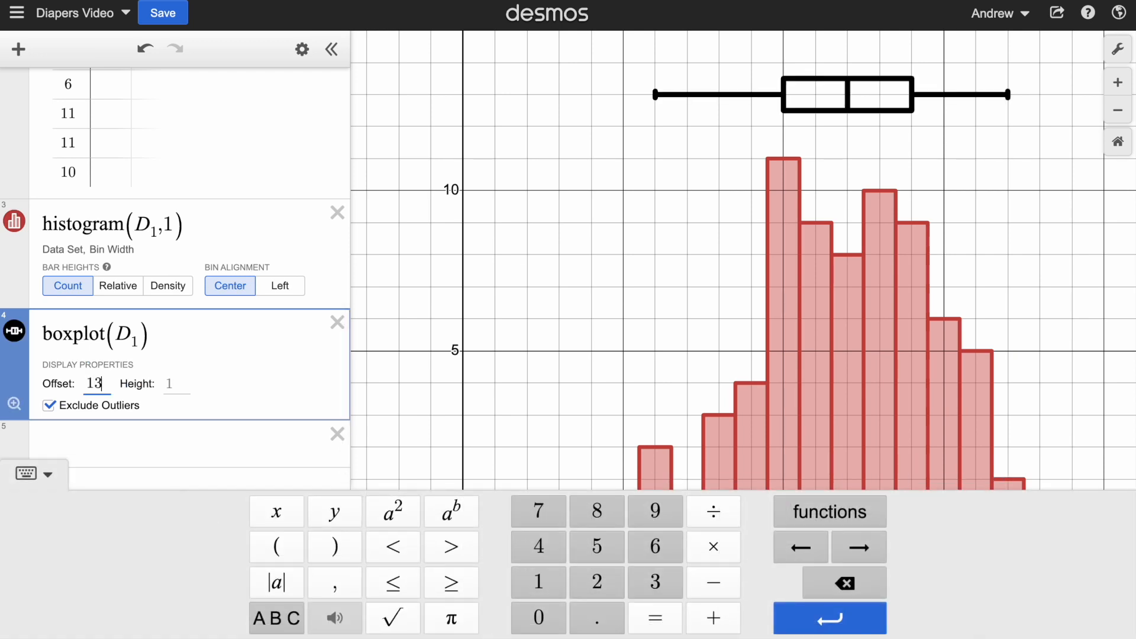
Set the boxplot's height to 1
left_click(172, 521)
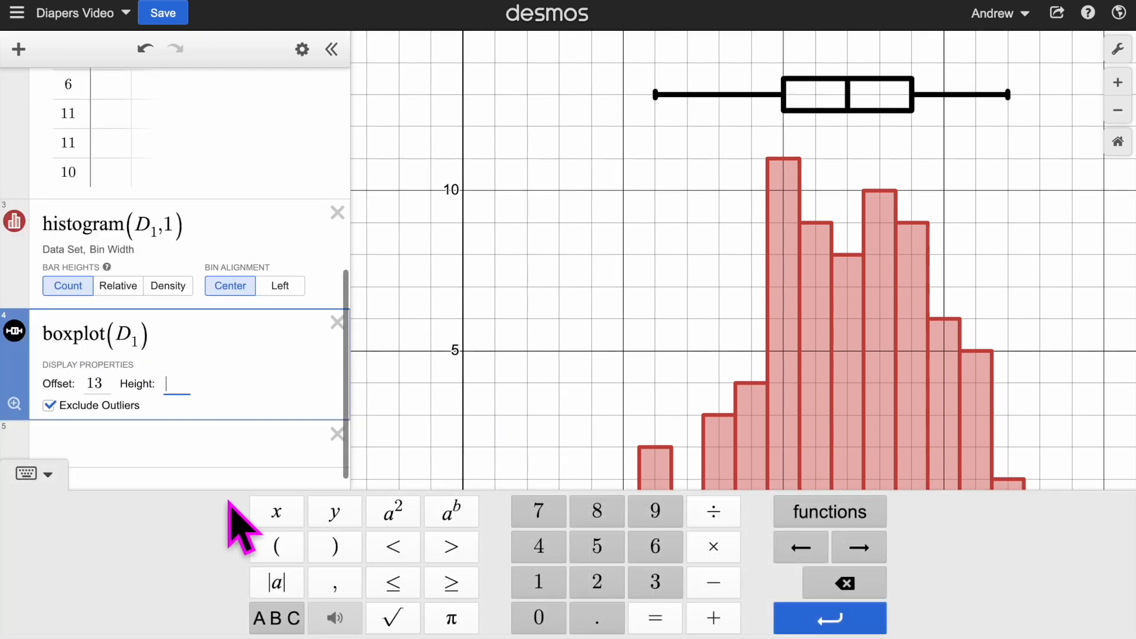
type("1")
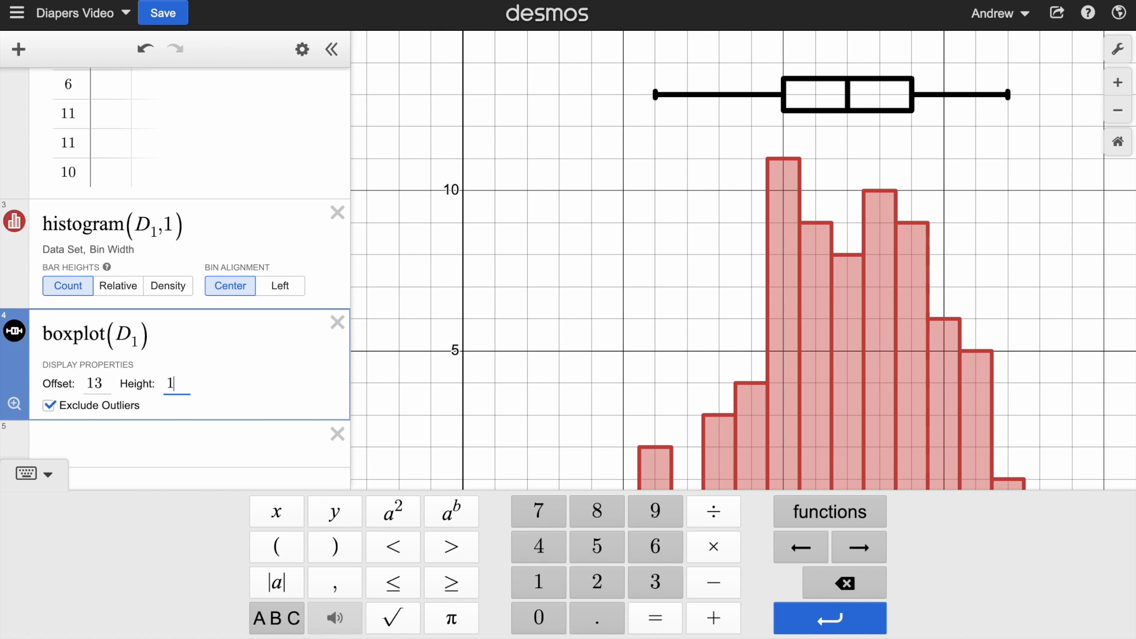
key("Return")
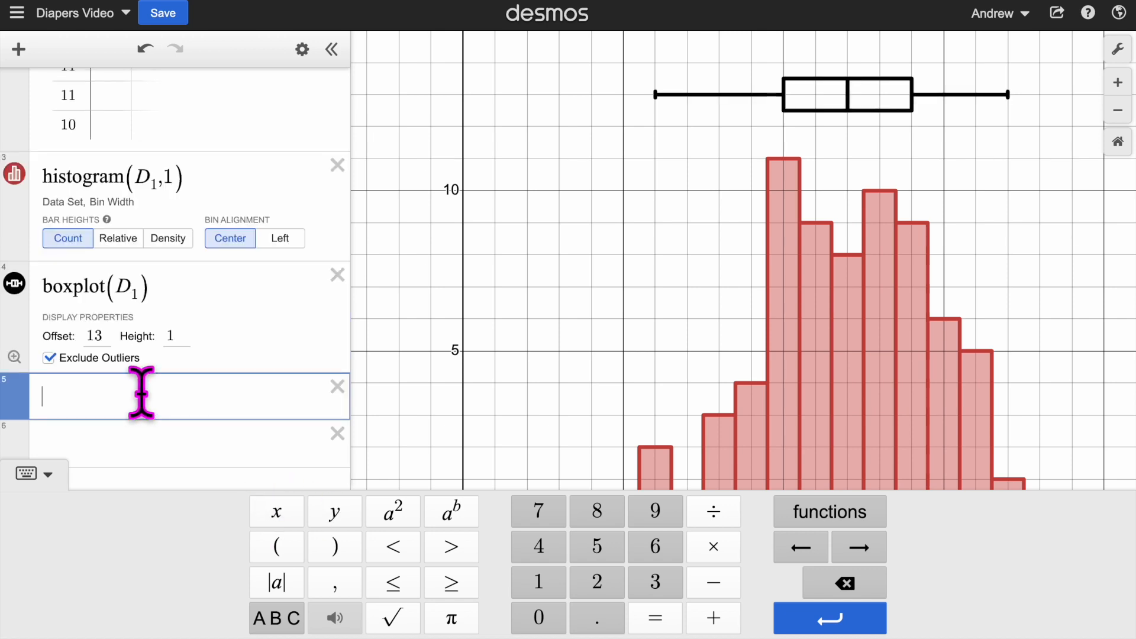
Set the boxplot's height to 2
left_click(181, 336)
key("BackSpace")
type("2")
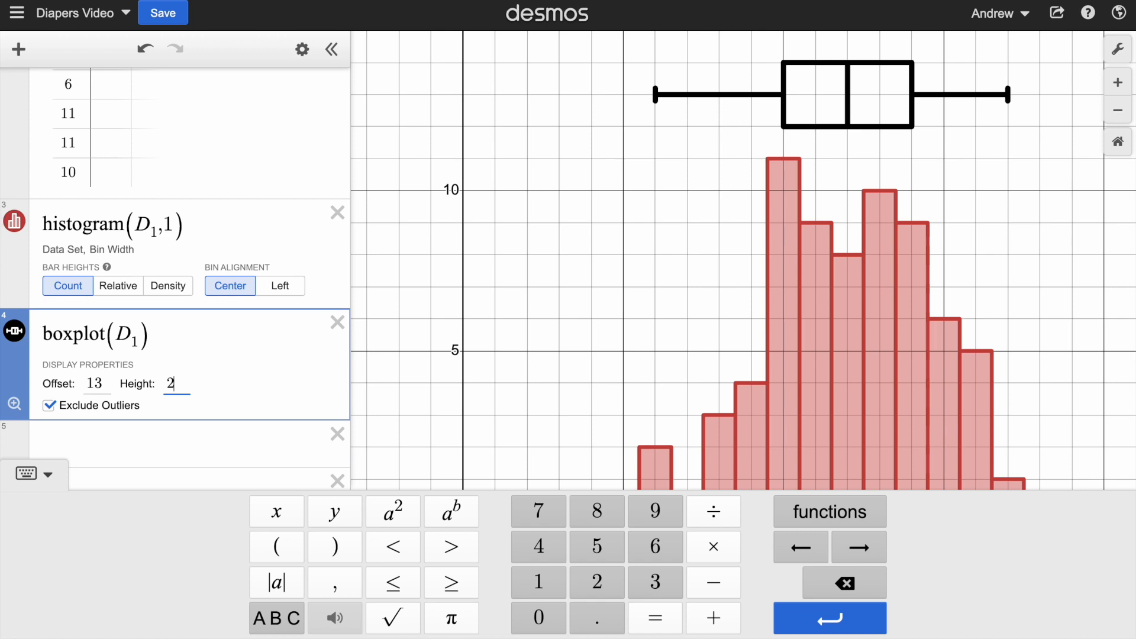
left_click(48, 406)
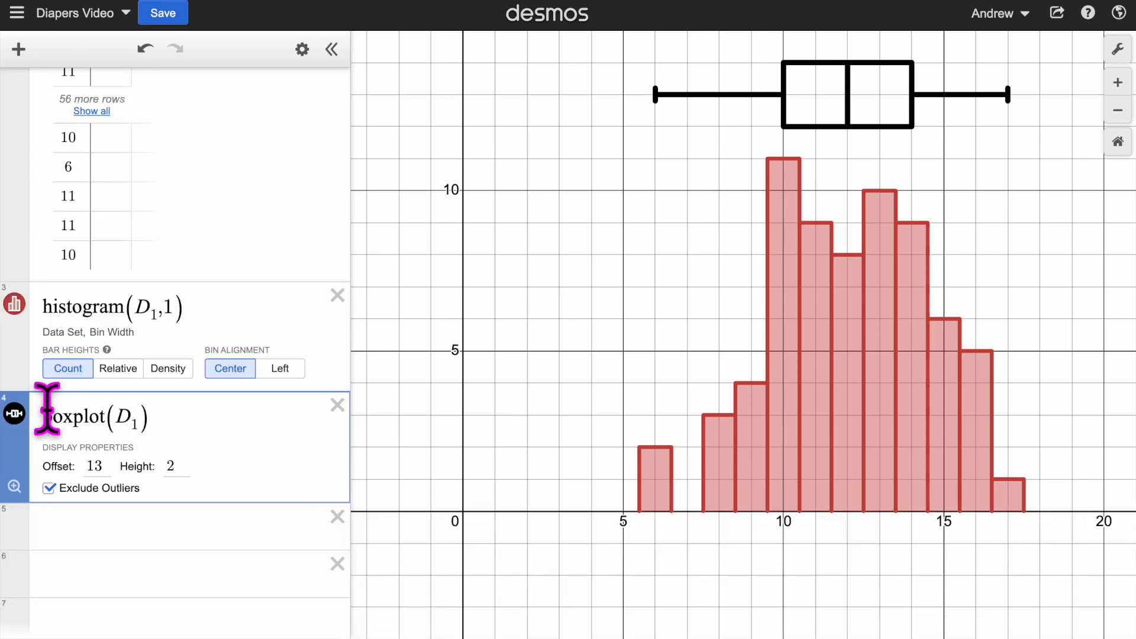
left_click(48, 488)
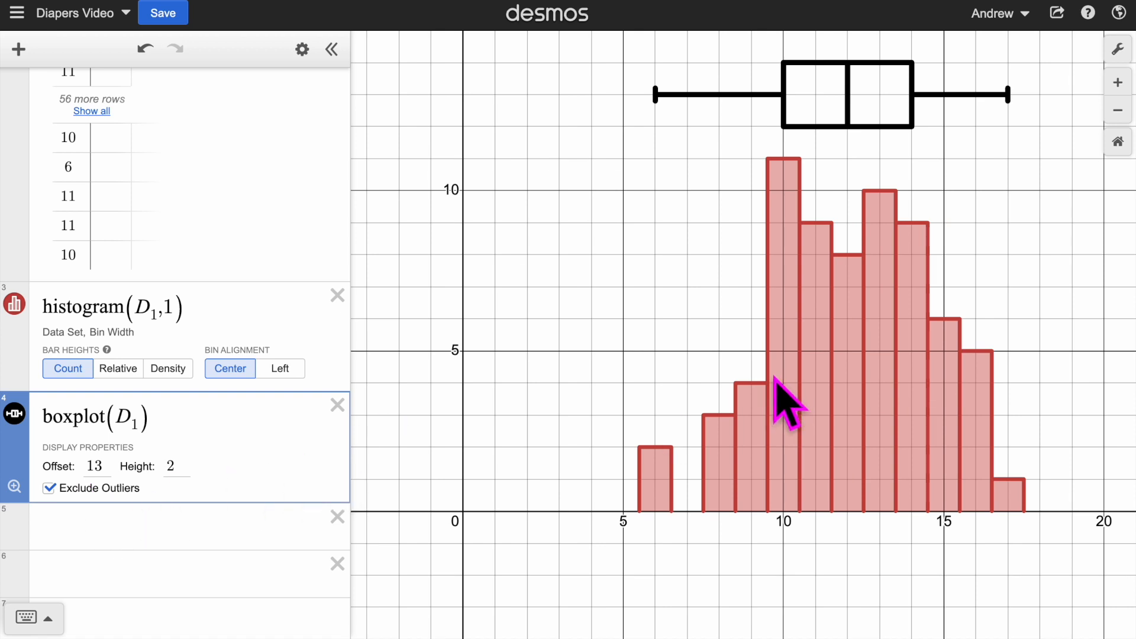
Calculate the mean of D_1 in the empty line below the boxplot expression
left_click(231, 520)
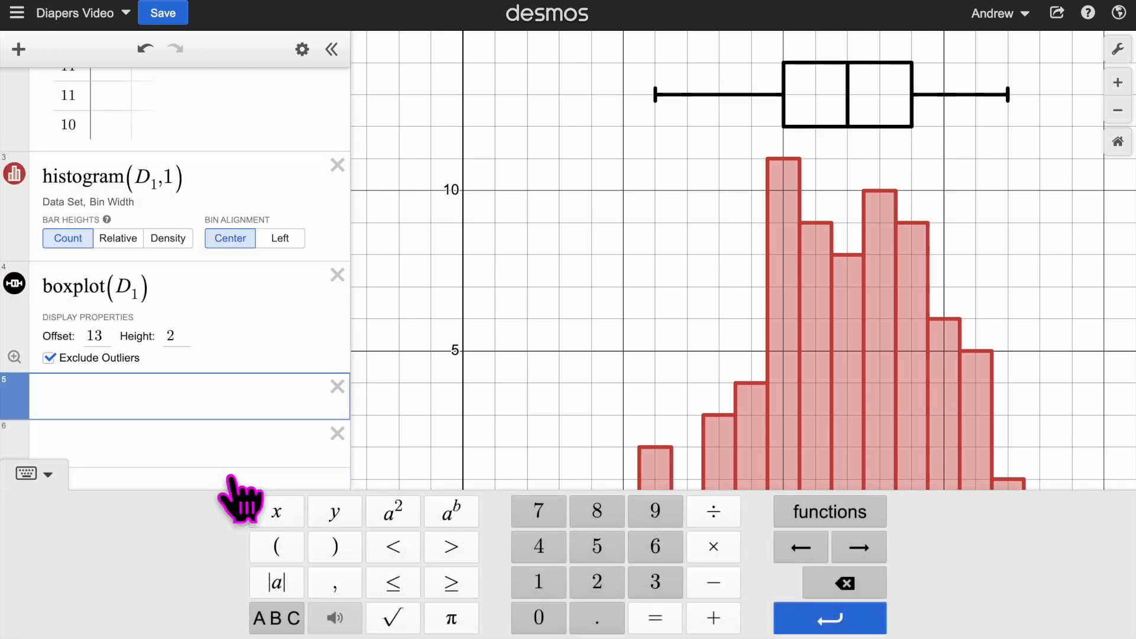
left_click(802, 523)
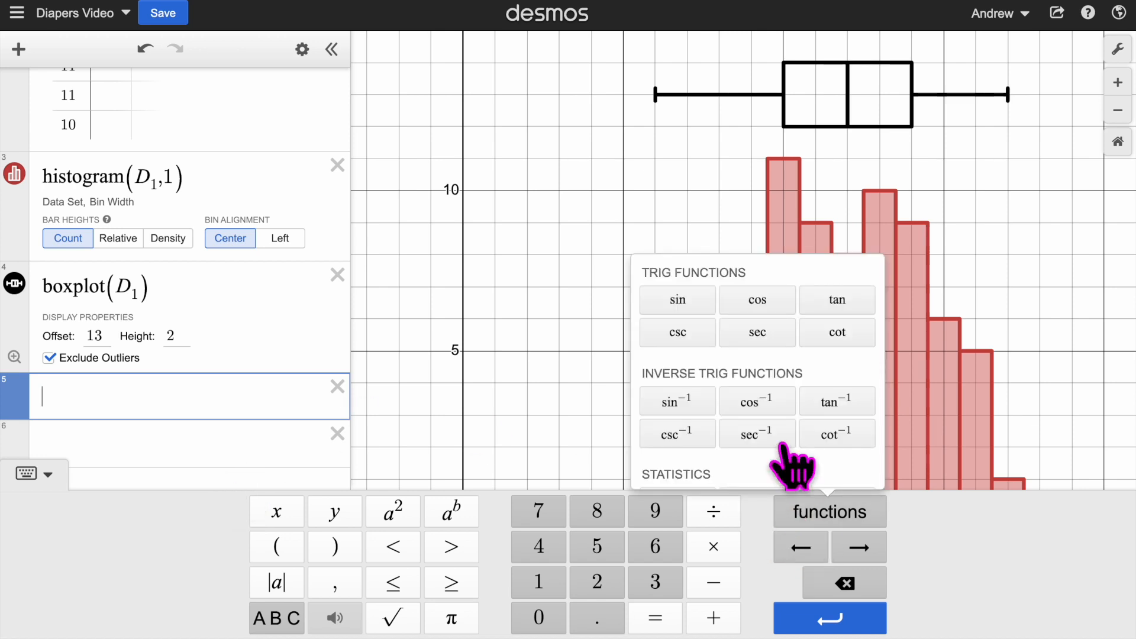
scroll(793, 452, "down", 5)
scroll(780, 449, "down", 3)
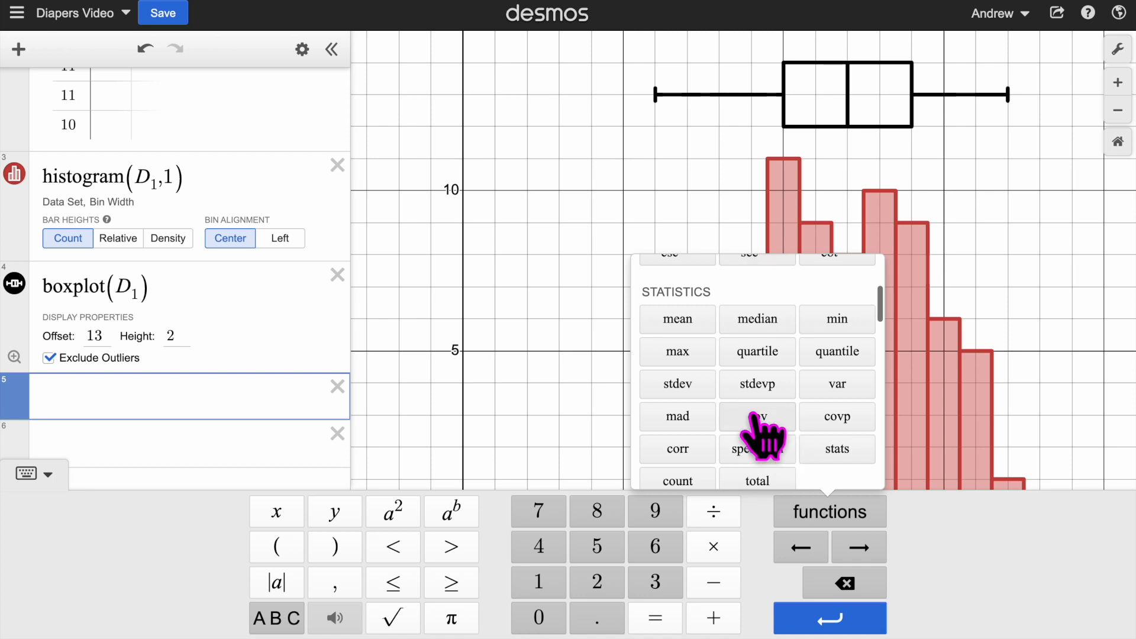
left_click(677, 322)
type("D")
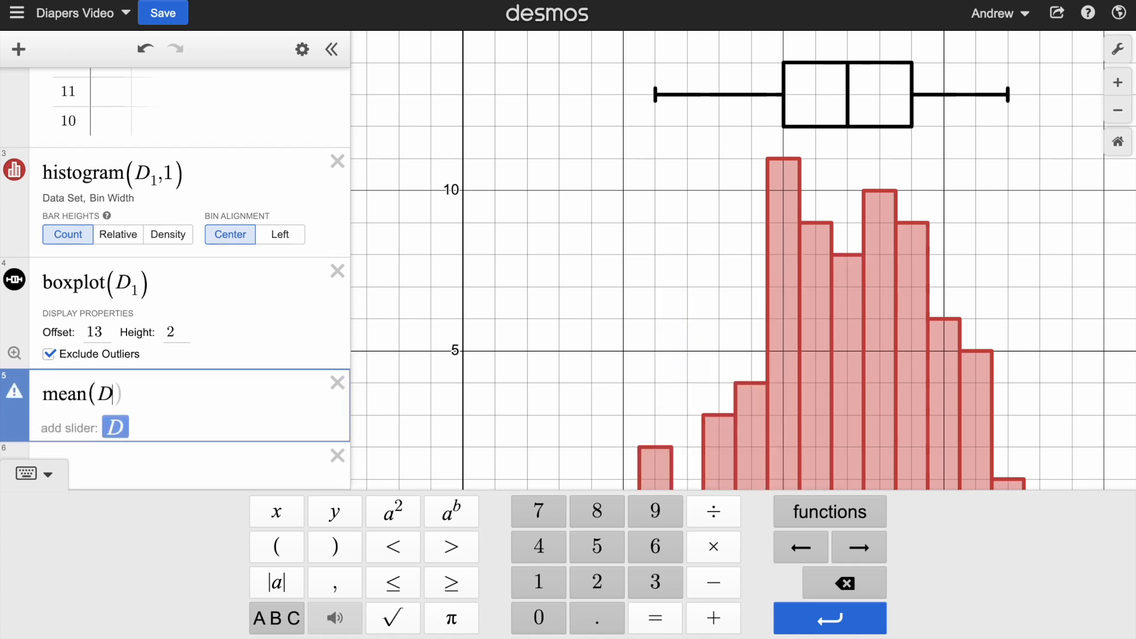
type("1")
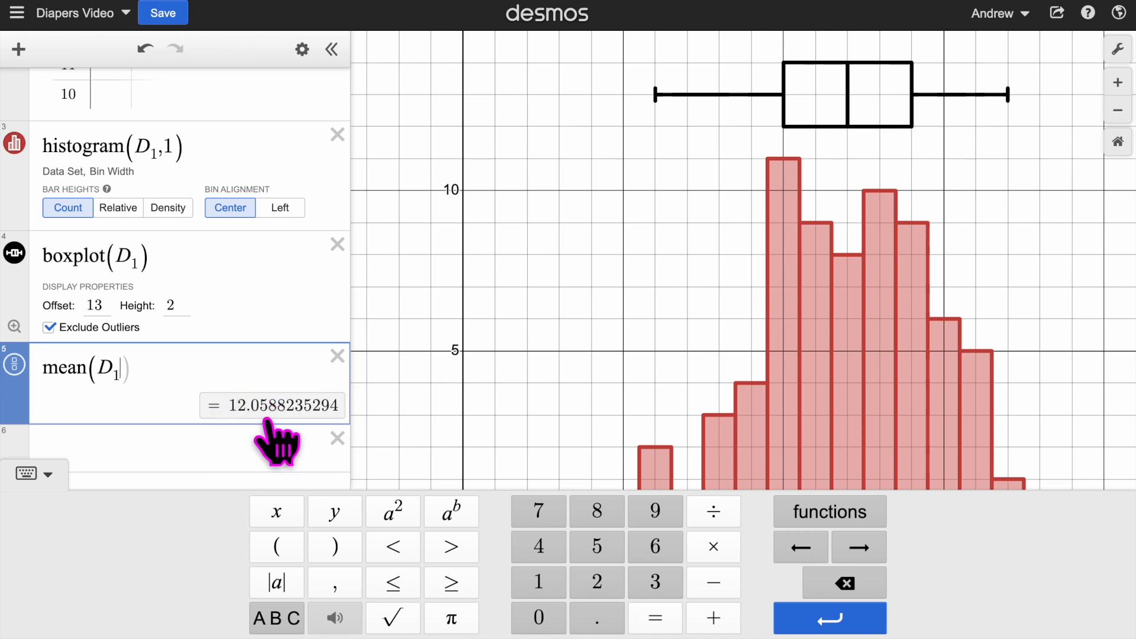
Calculate the standard deviation of D_1 with stdev in the line below the mean
left_click(237, 444)
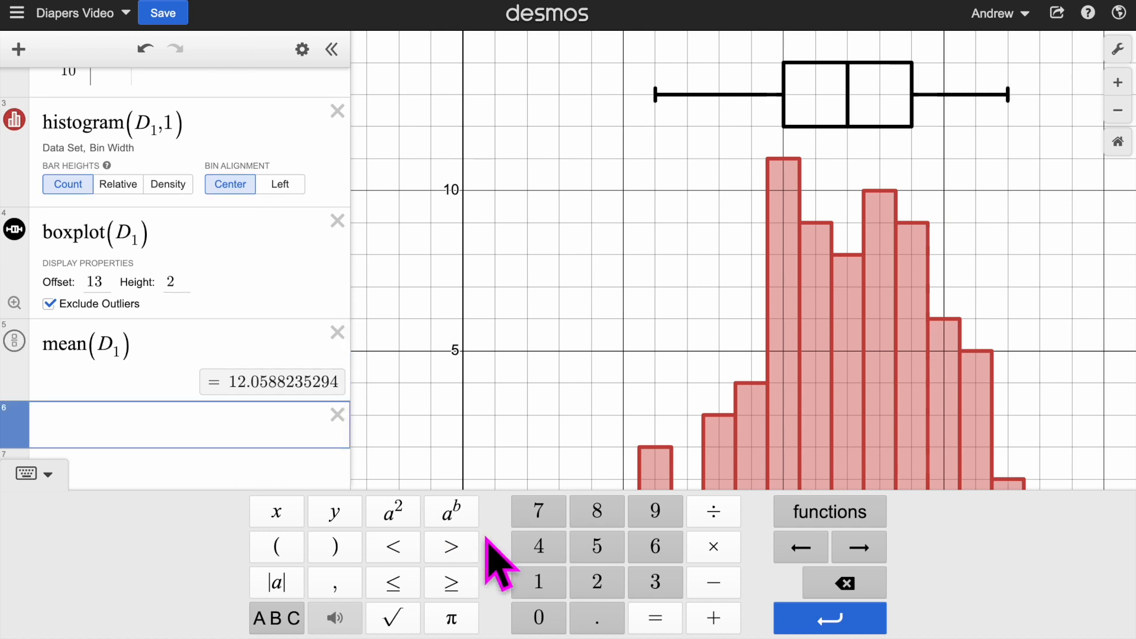
left_click(827, 517)
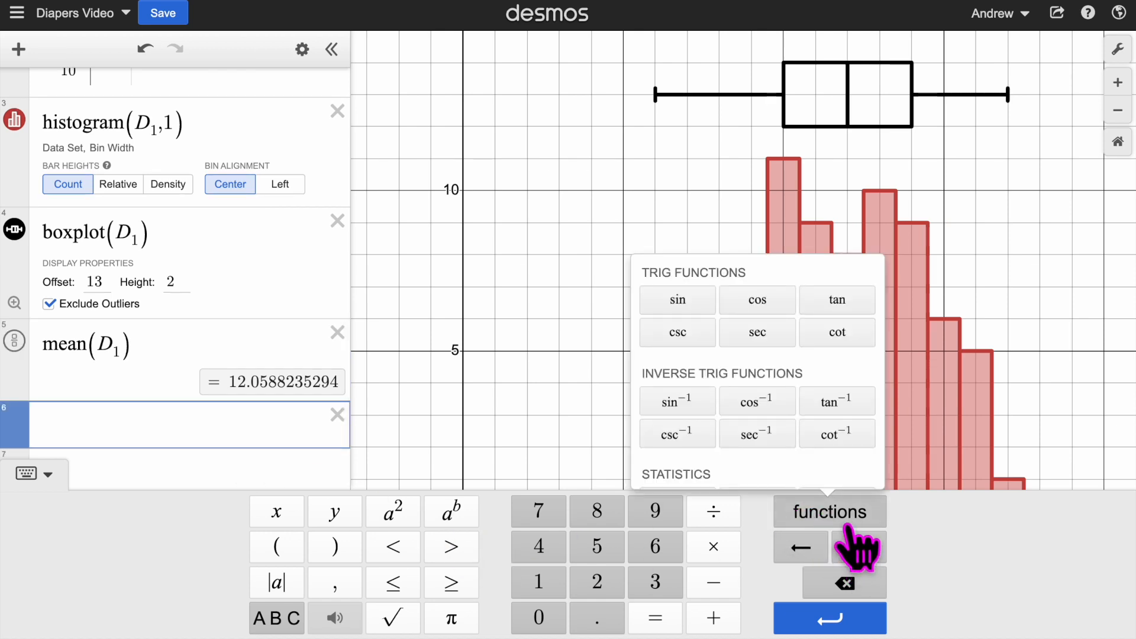
scroll(752, 456, "down", 5)
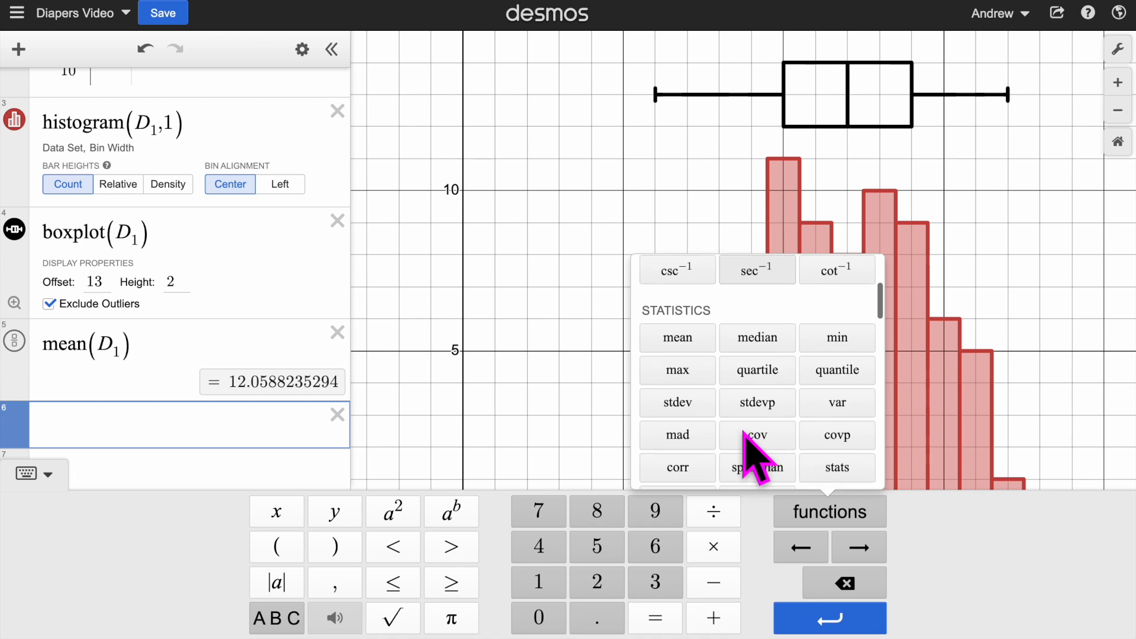
left_click(683, 412)
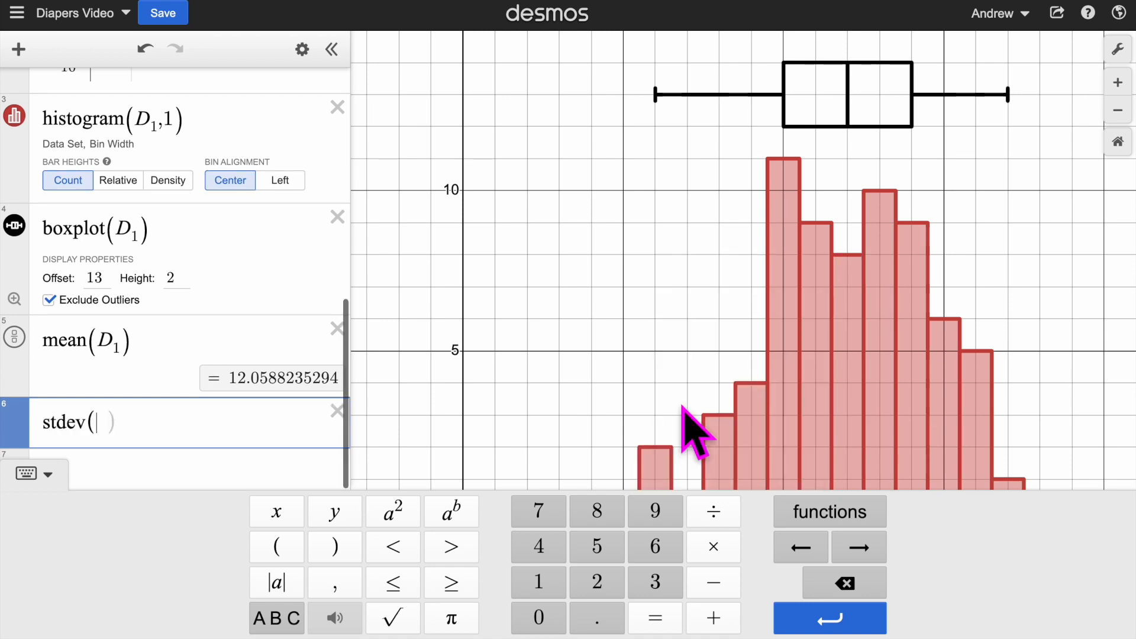
type("D1")
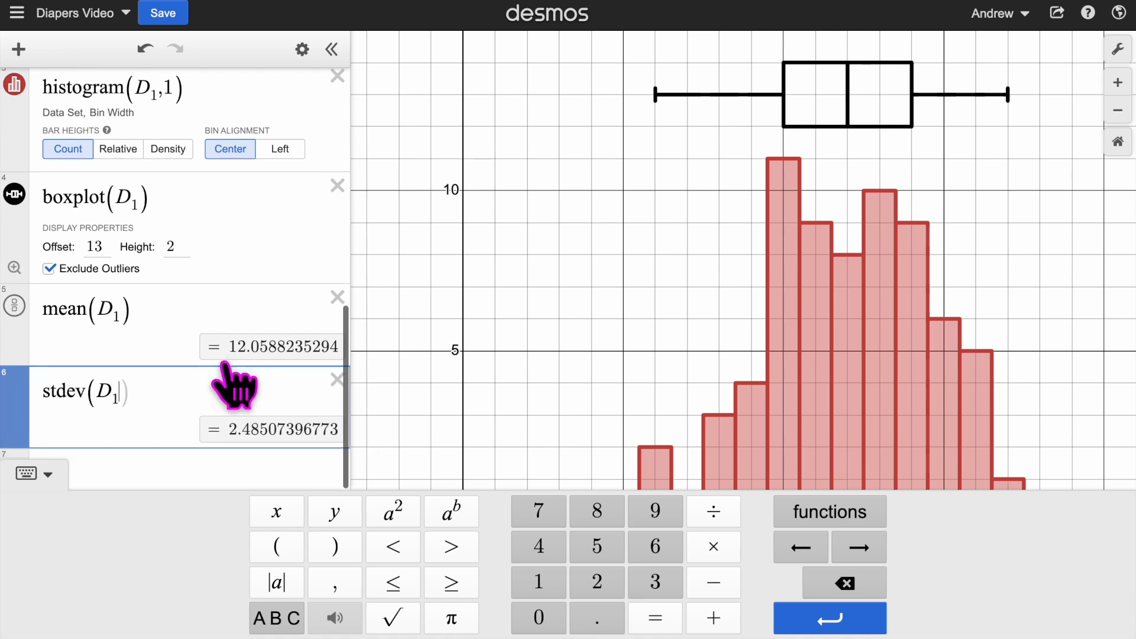
Add a stats summary of D_1 below the standard deviation and view its full five-number summary
left_click(220, 474)
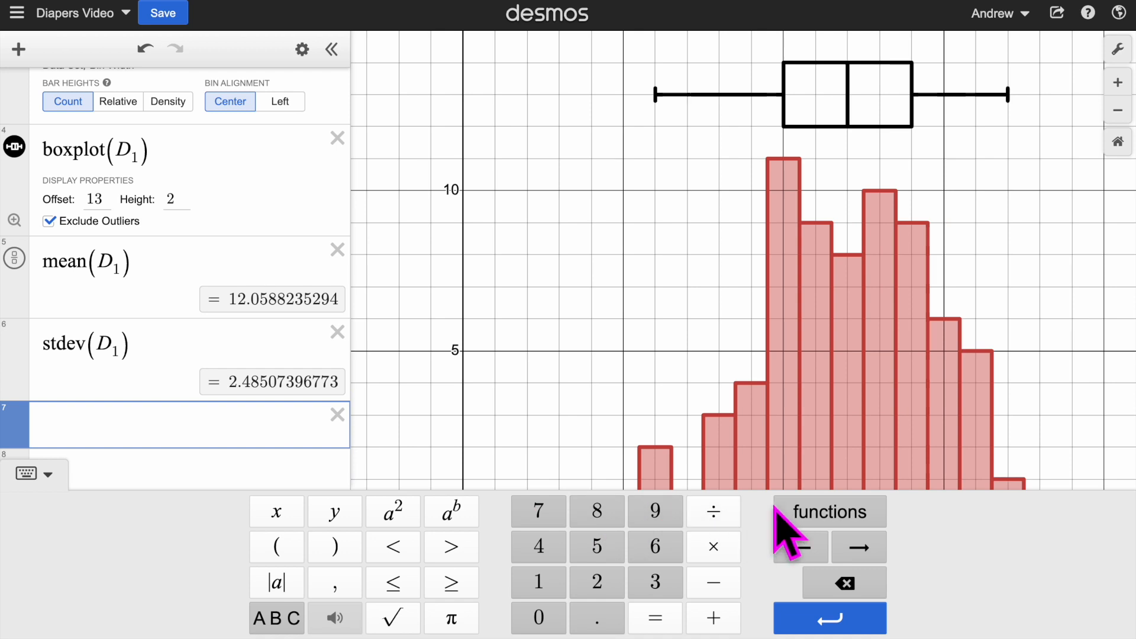
left_click(796, 514)
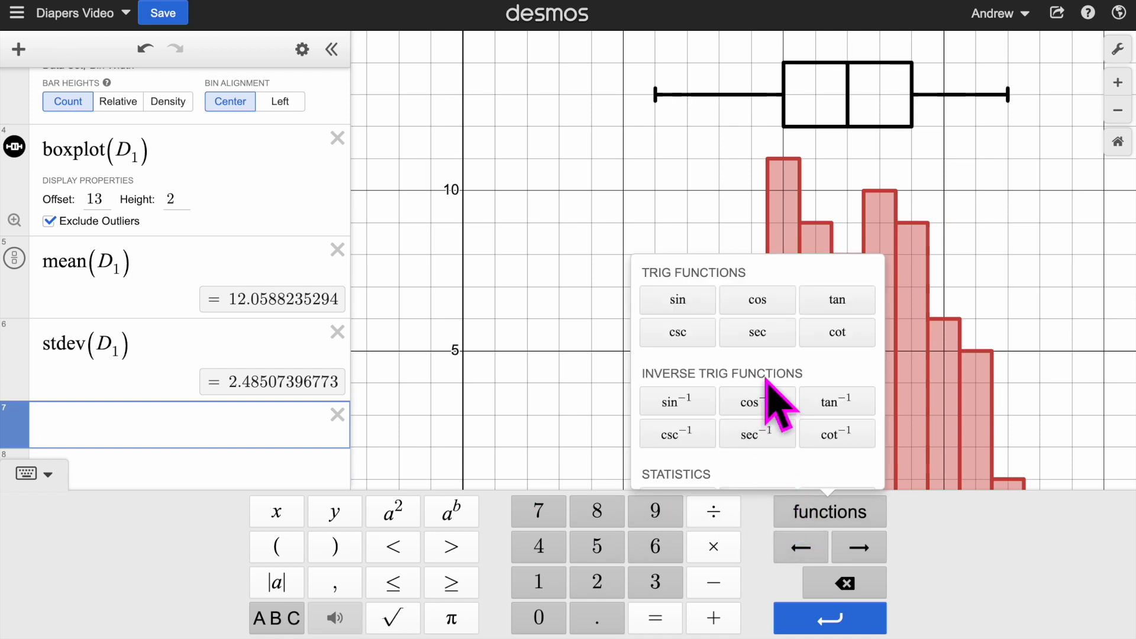
scroll(774, 393, "down", 4)
scroll(769, 390, "down", 3)
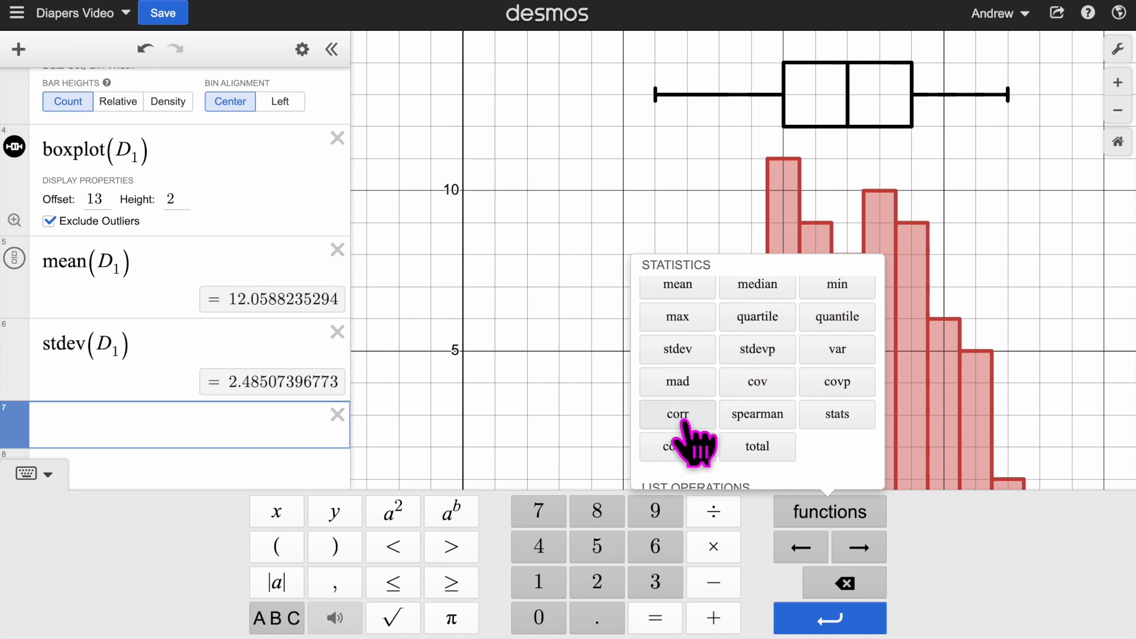
left_click(836, 417)
type("D1")
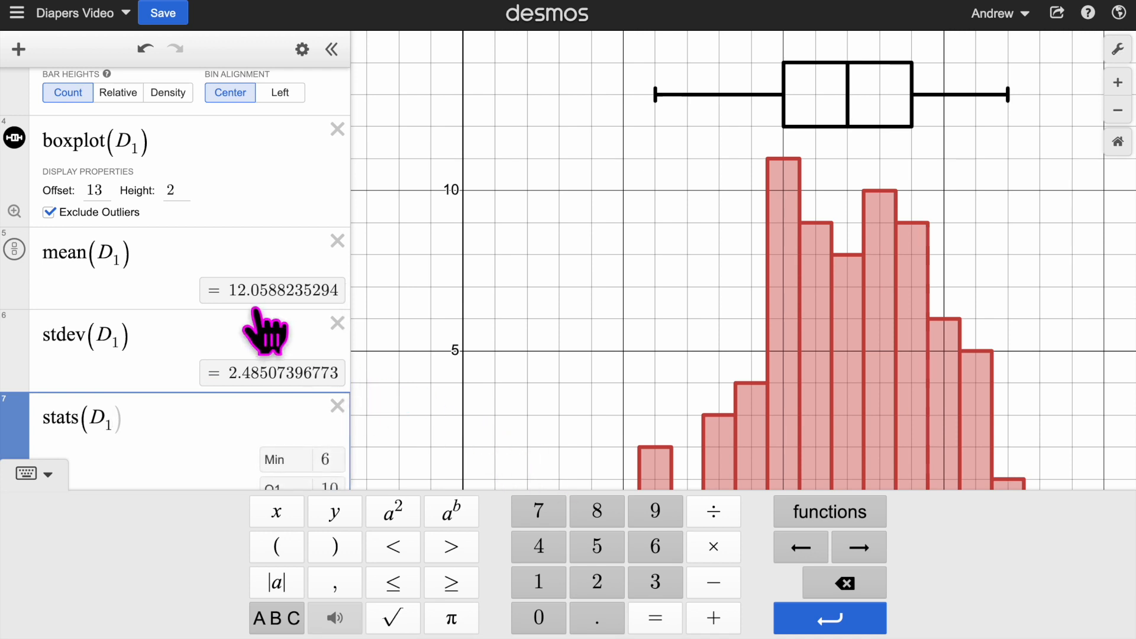
scroll(264, 329, "down", 3)
scroll(253, 306, "down", 1)
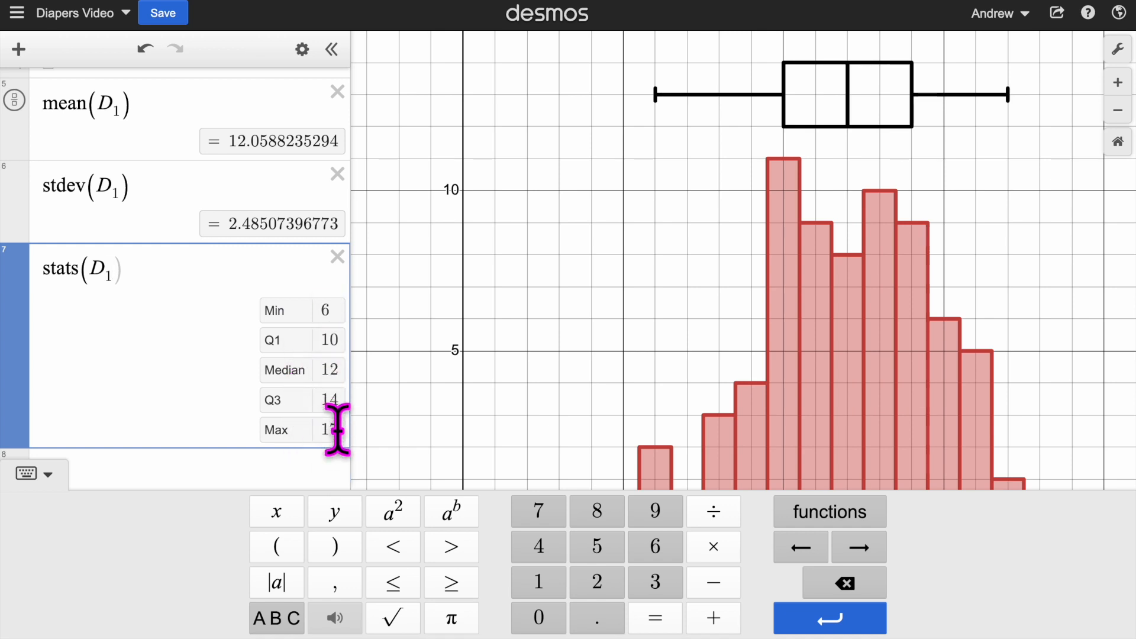
Add a normal distribution below the stats summary, with mean(D_1) as its mean and stdev(D_1) as its standard deviation
left_click(210, 470)
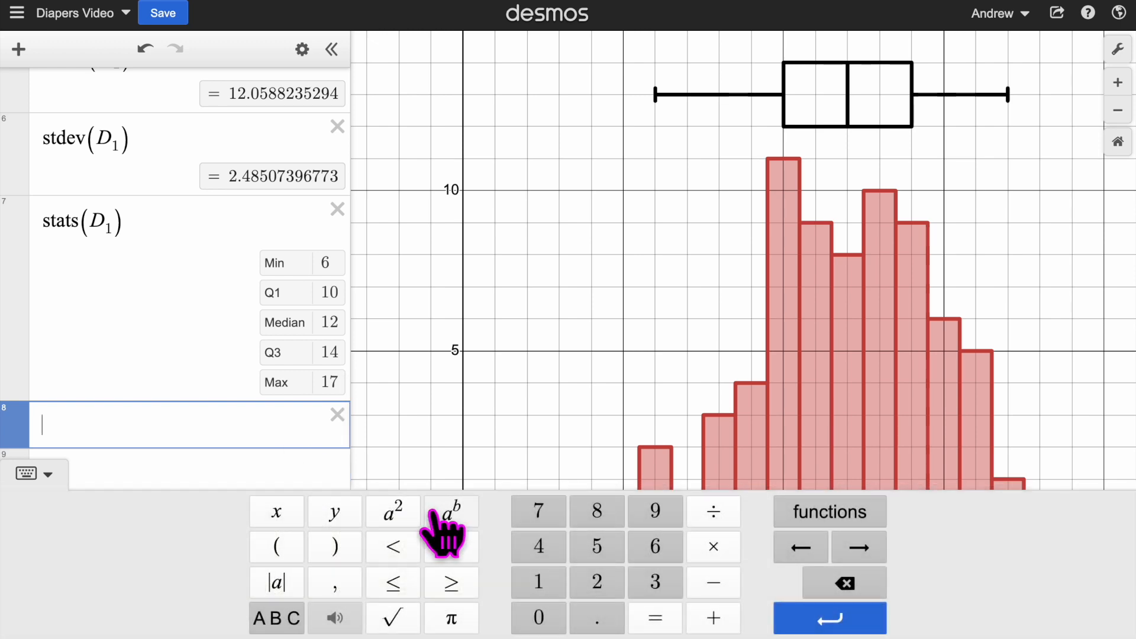
left_click(824, 533)
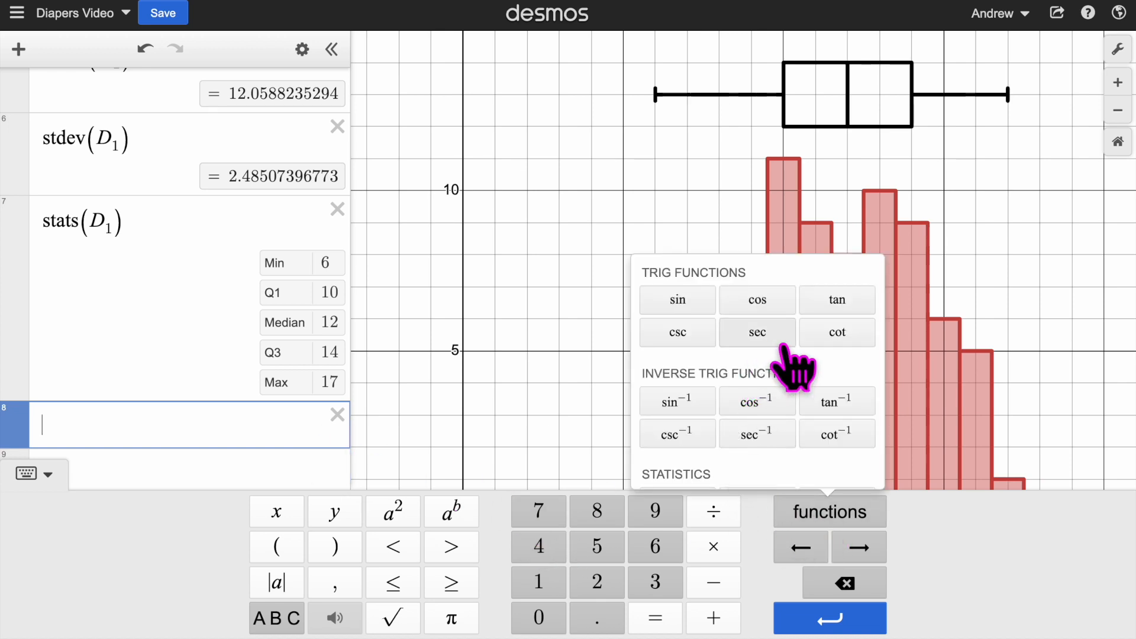
scroll(796, 384, "down", 5)
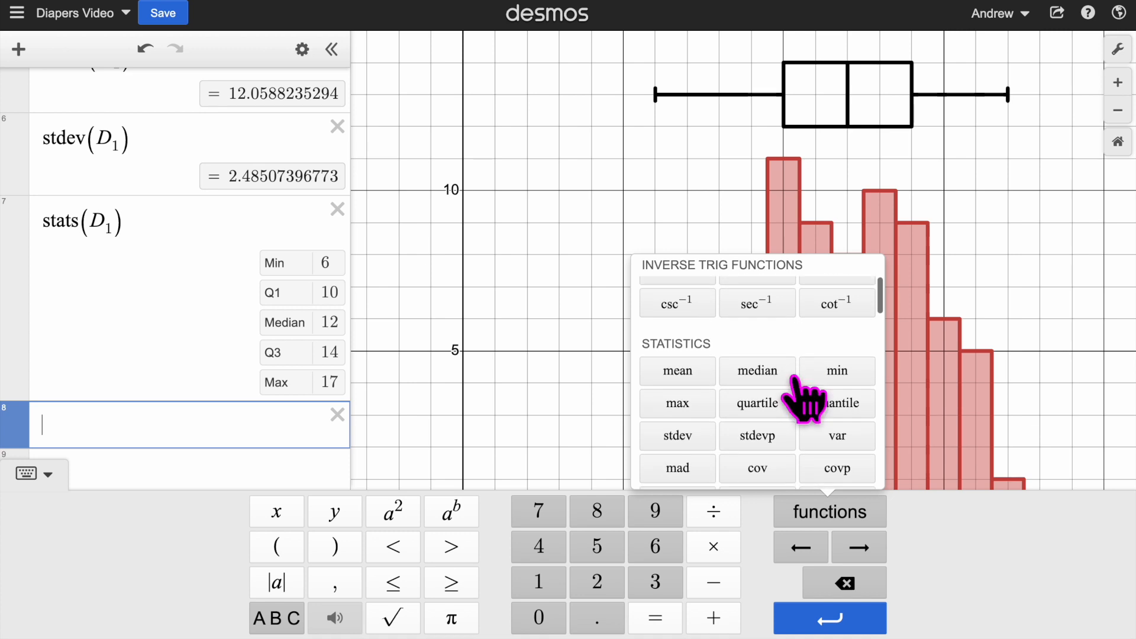
scroll(805, 400, "down", 5)
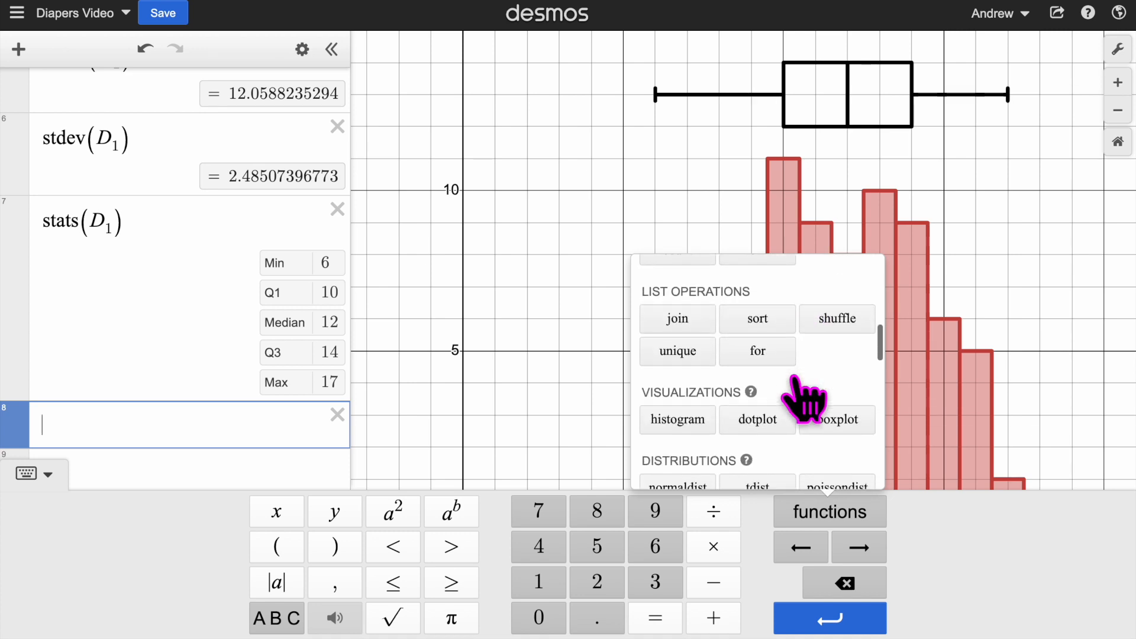
scroll(805, 399, "down", 2)
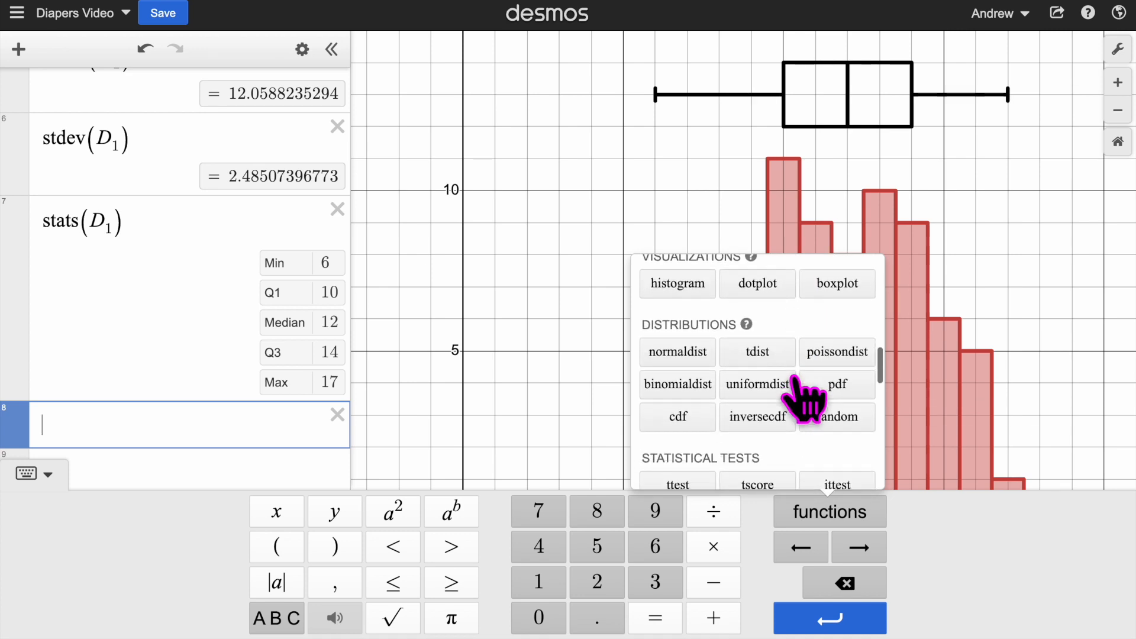
left_click(686, 358)
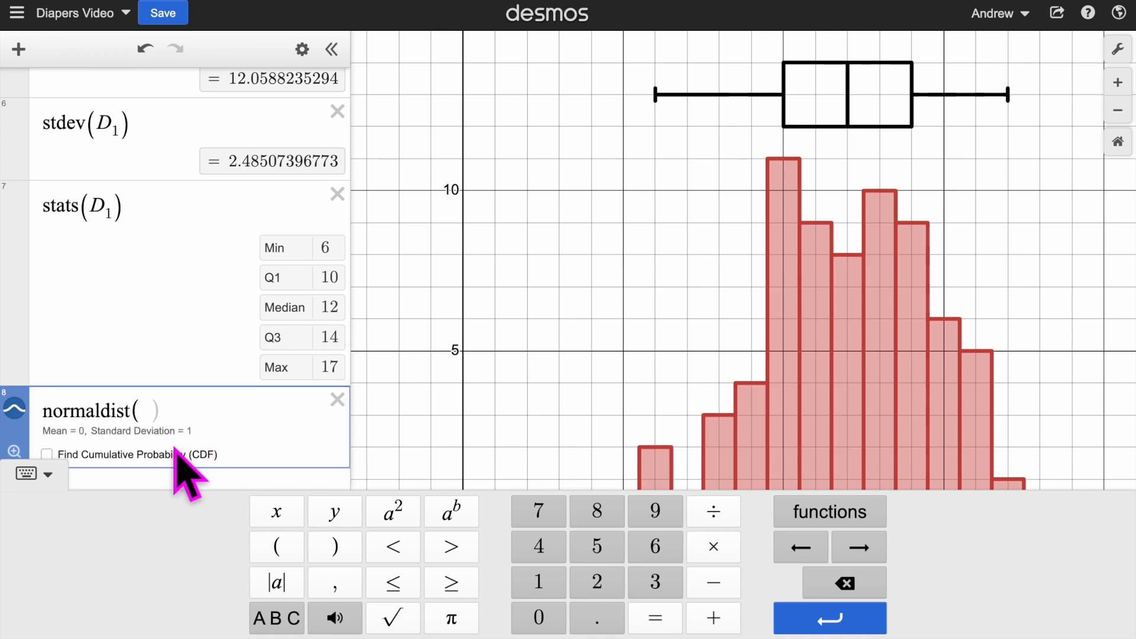
type("mean(")
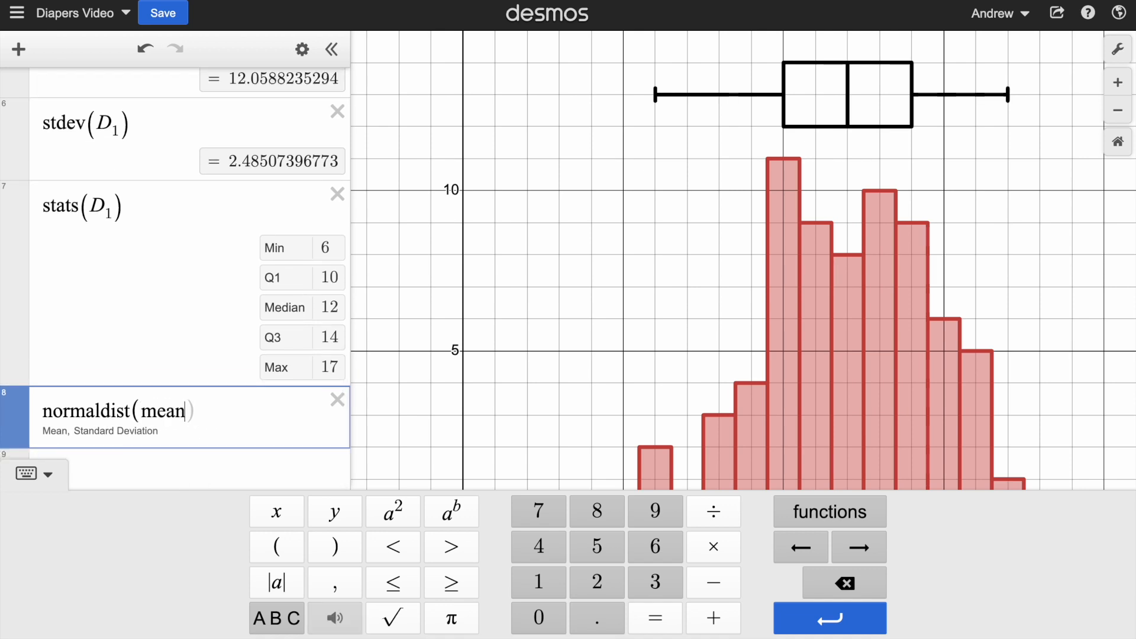
type("D1)")
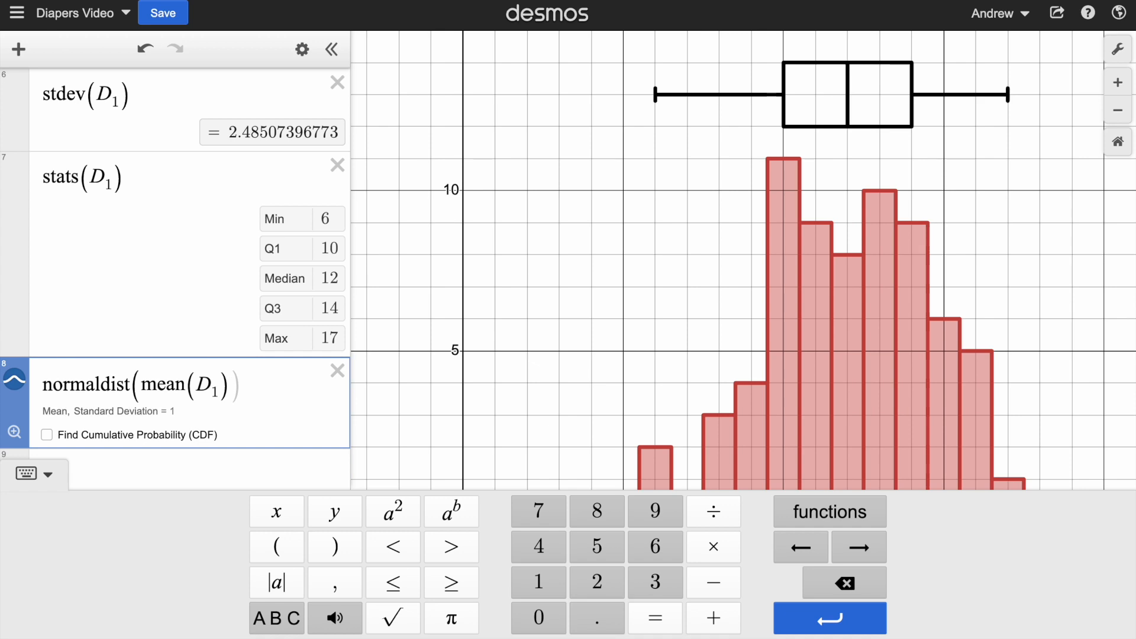
type(", ")
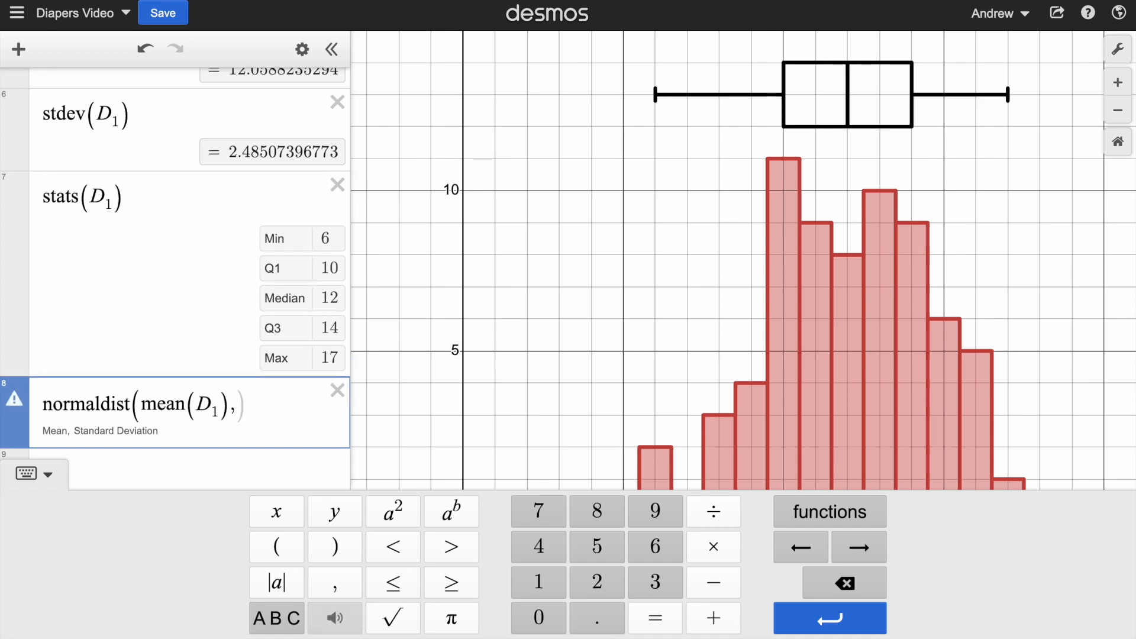
type("stdev(")
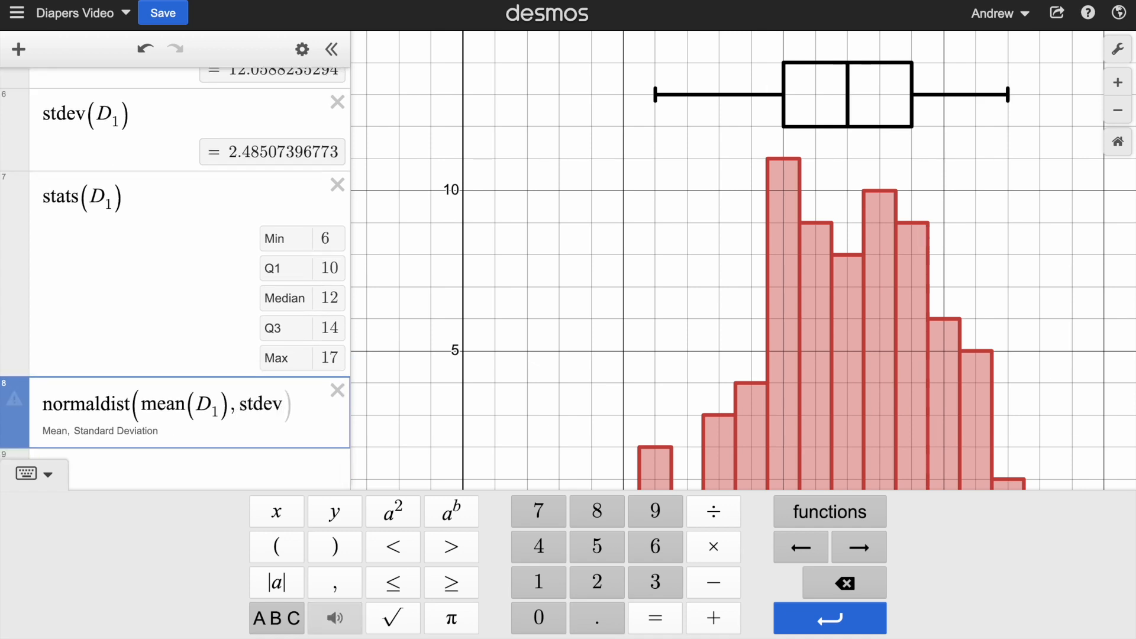
type("D1")
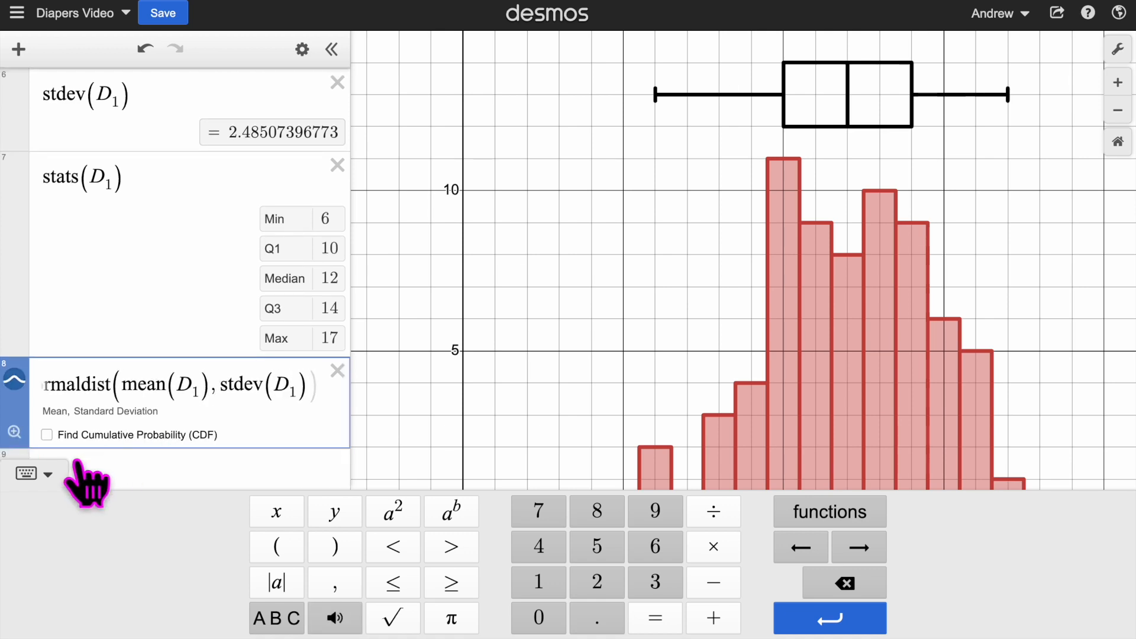
Switch the histogram's bar heights from counts to relative frequencies
left_click(56, 472)
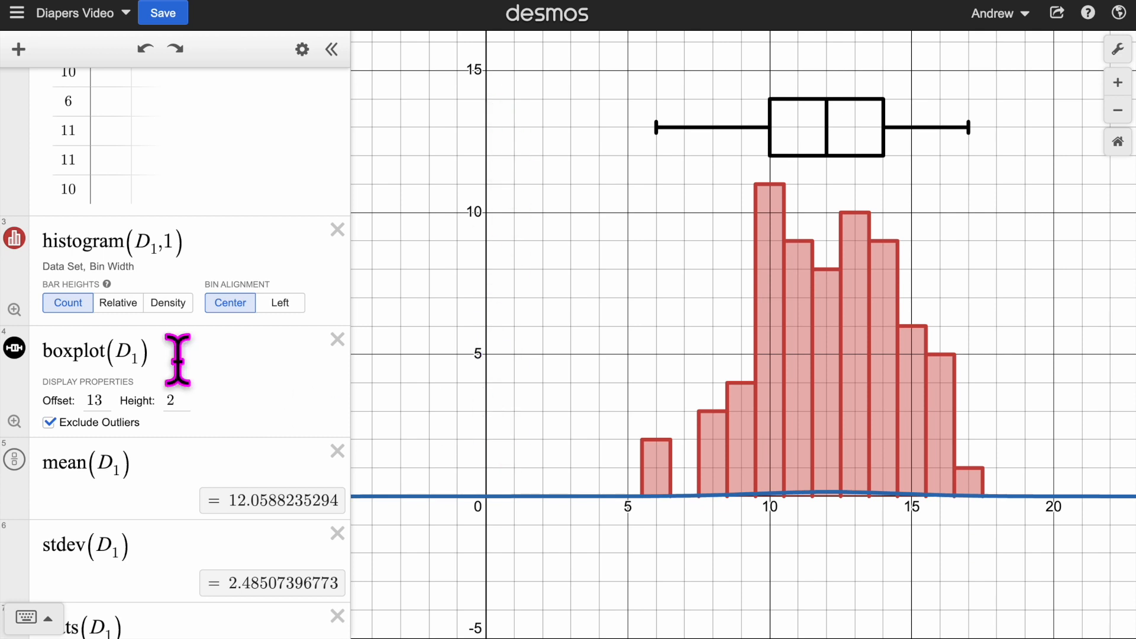
left_click(119, 303)
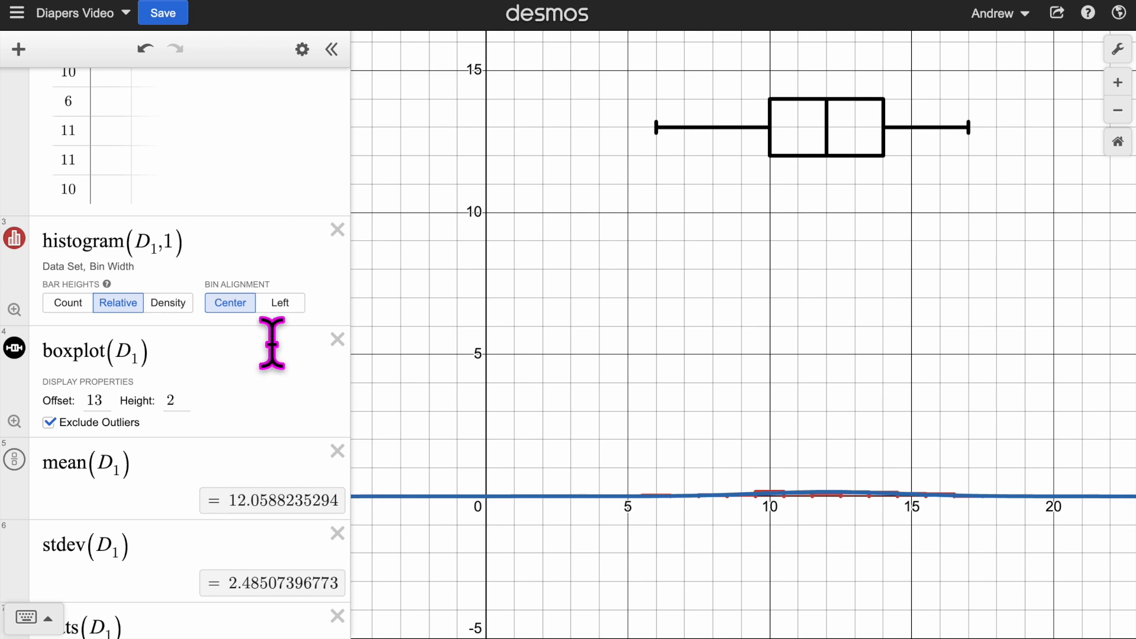
Fit the graph window to the relative-frequency histogram and switch its bin alignment to left
left_click(15, 310)
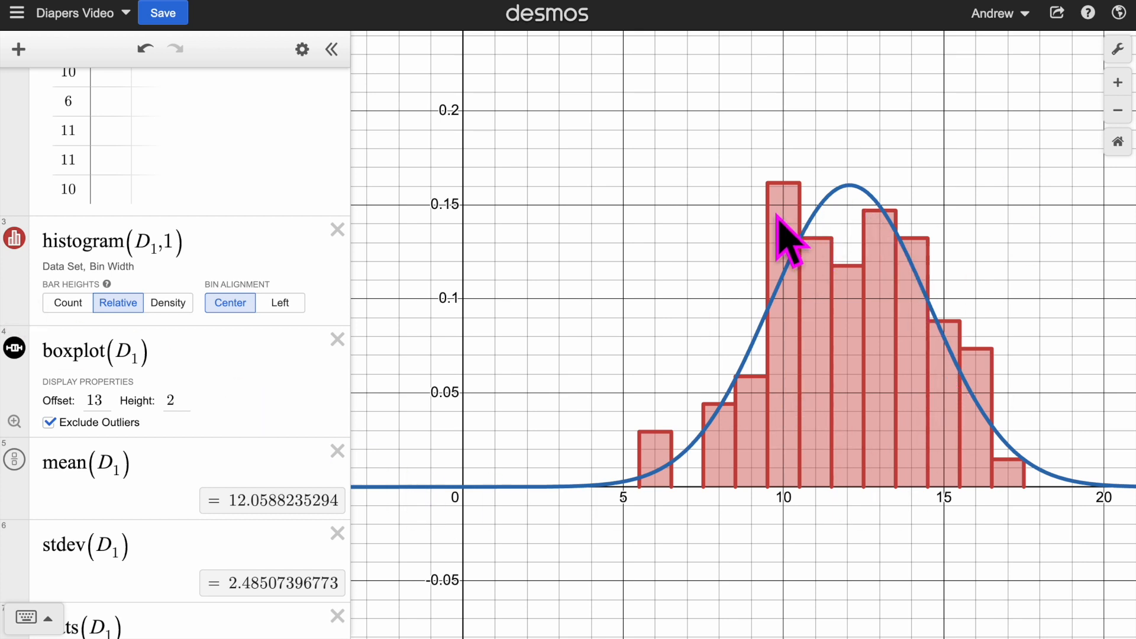
left_click(289, 304)
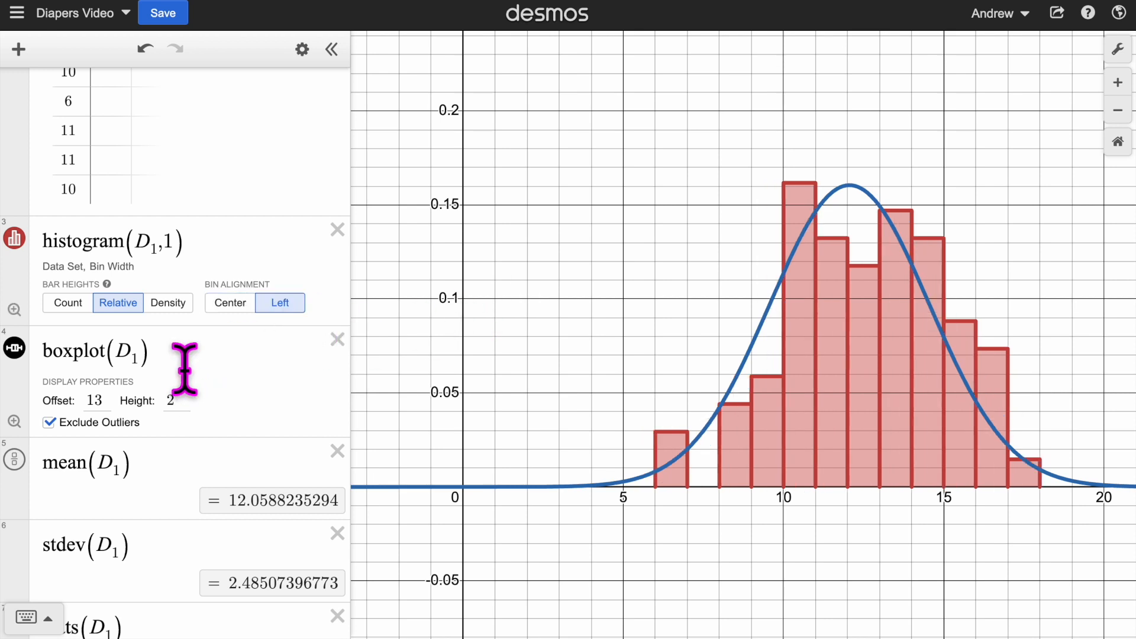
scroll(248, 385, "down", 1)
scroll(258, 405, "down", 5)
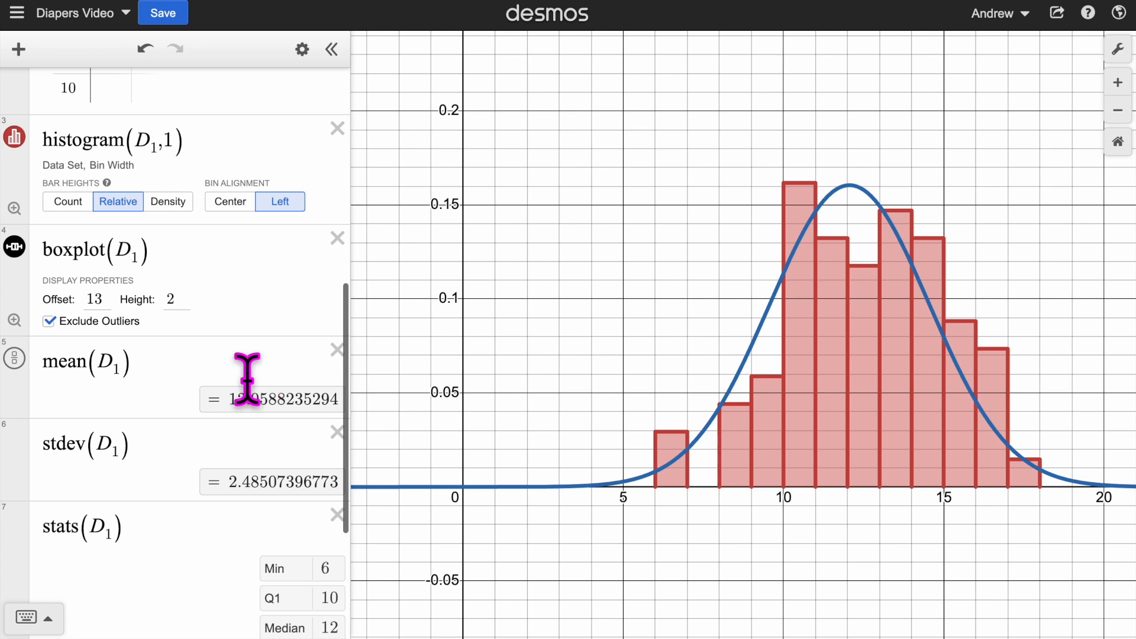
scroll(247, 378, "down", 5)
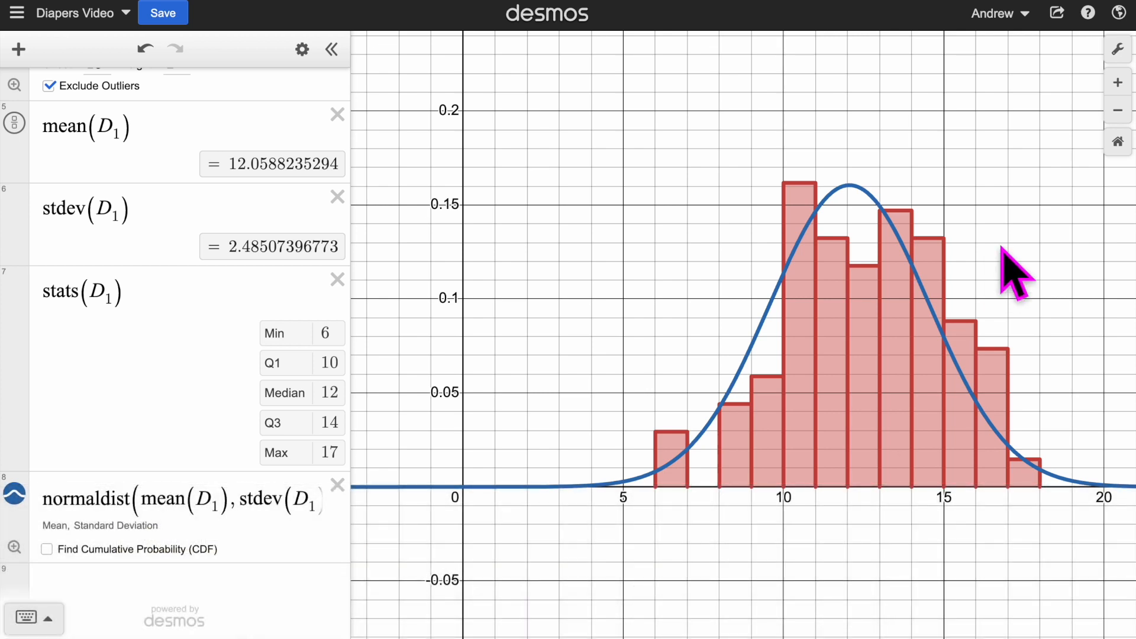
Label the graph's x-axis "Daily Diaper Usage" in the graph settings
left_click(1119, 51)
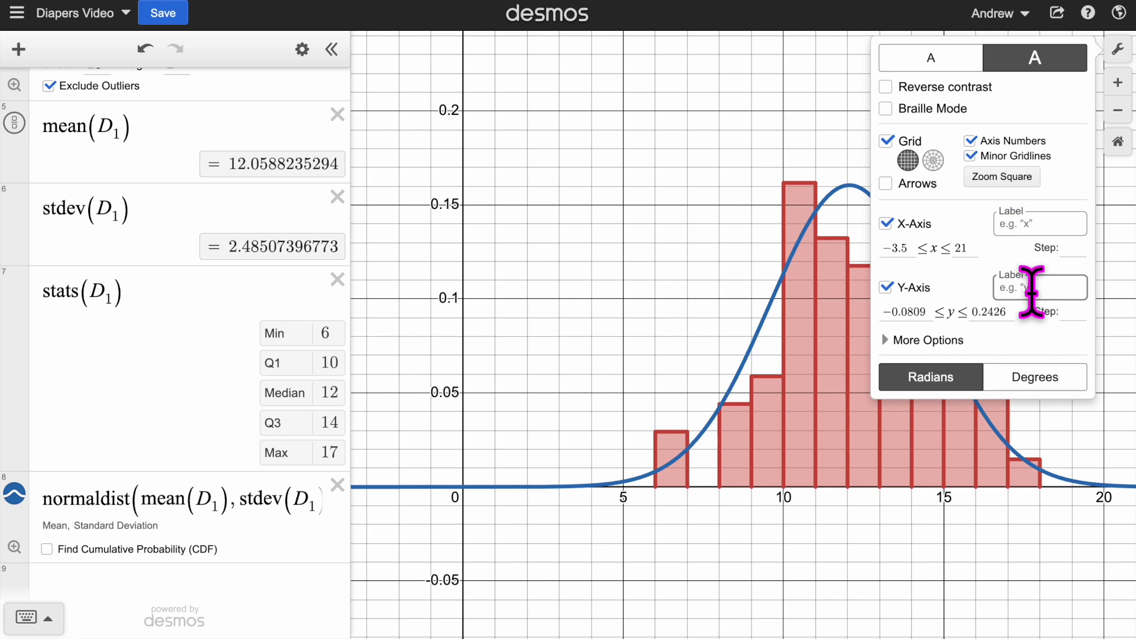
left_click(1065, 222)
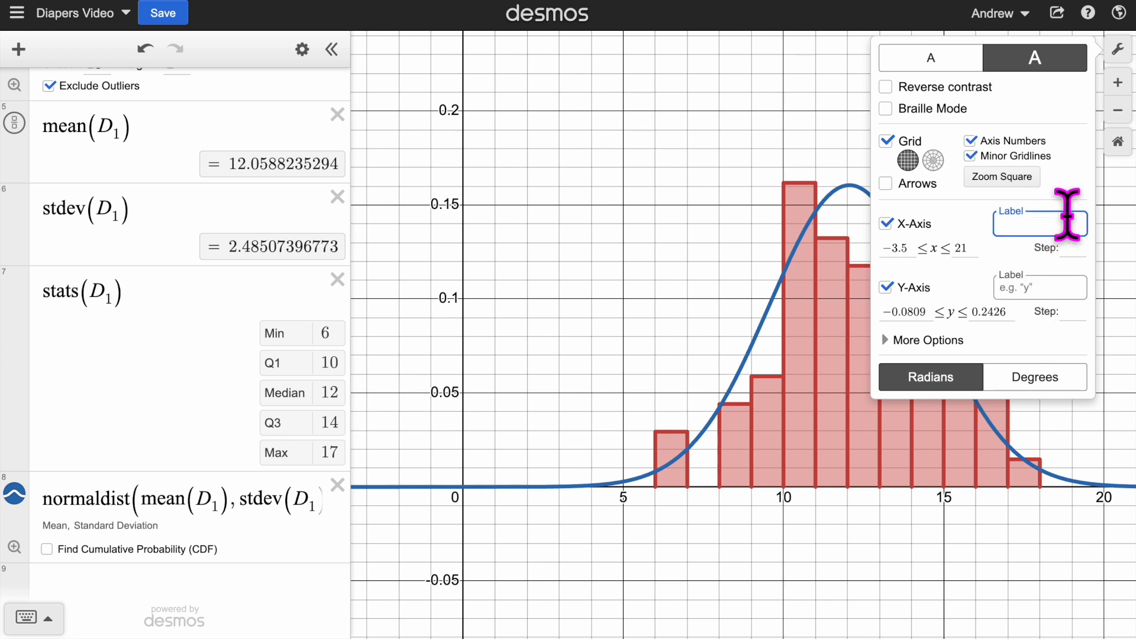
type("Daily D")
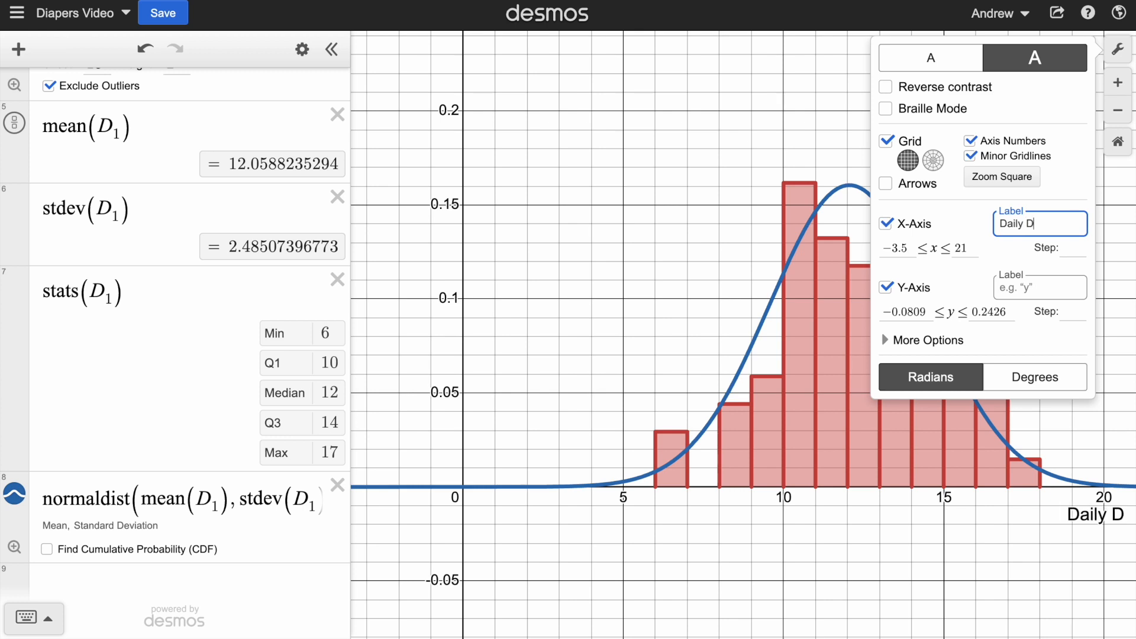
type("iaper Us")
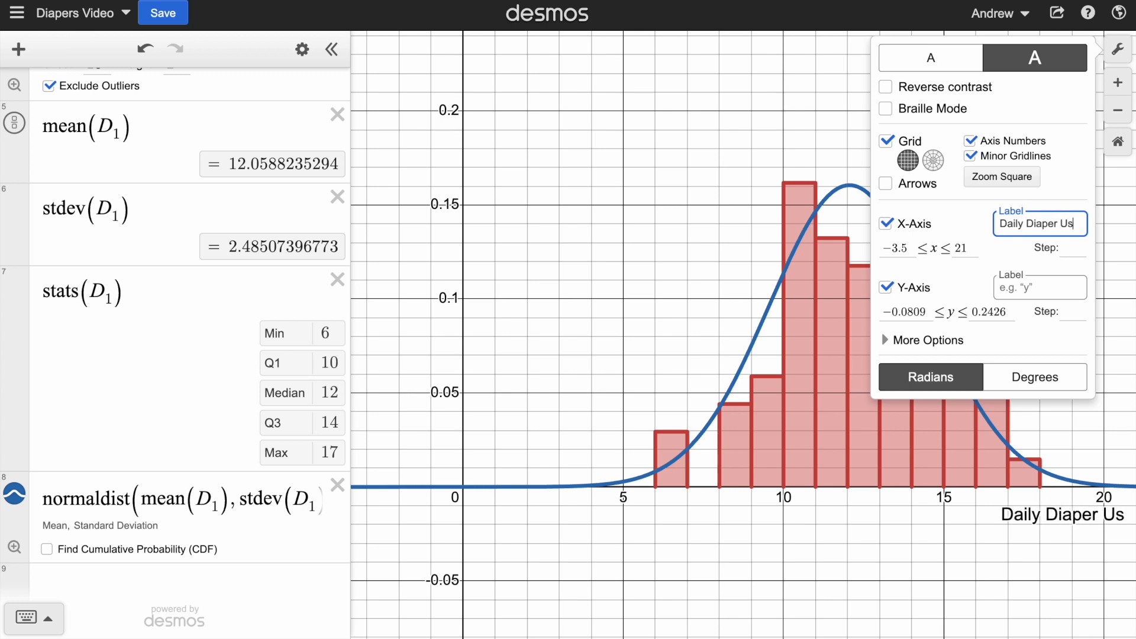
type("age")
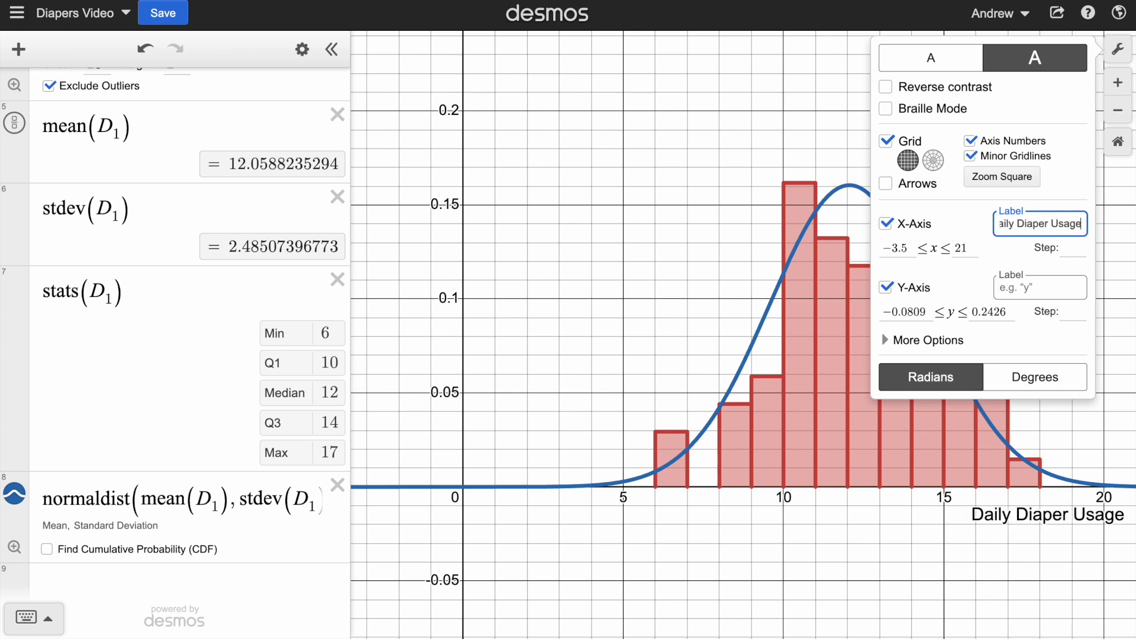
Label the y-axis "Relative Frequency of Daily Diaper Usage" and close the graph settings
left_click(1056, 288)
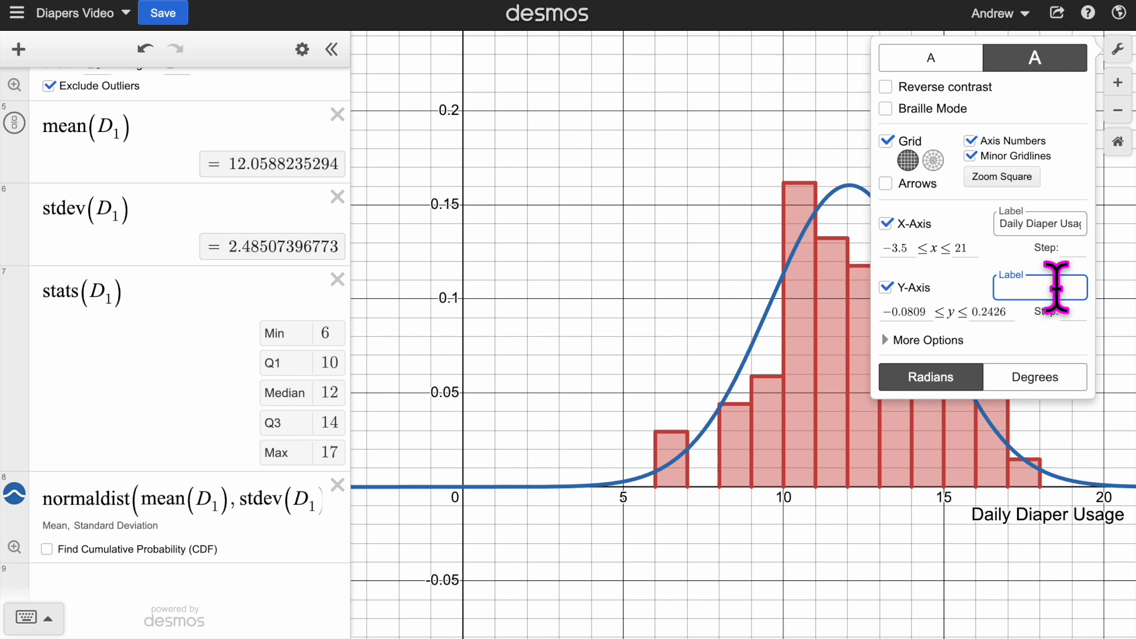
type("Relative Frequency of Daily Diaper Usage")
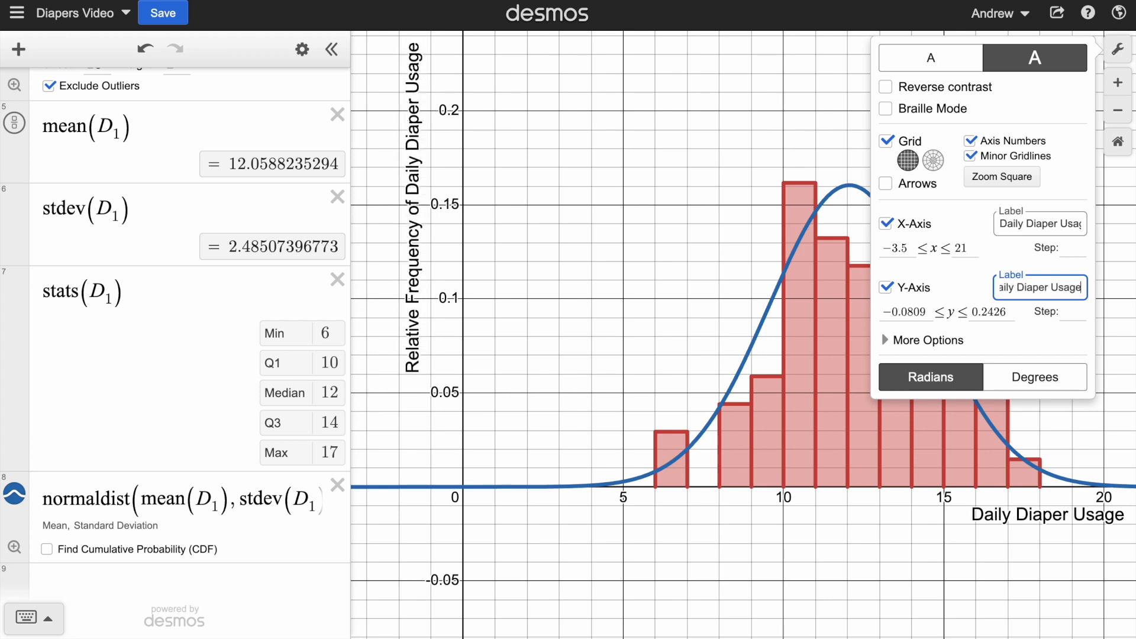
left_click(693, 134)
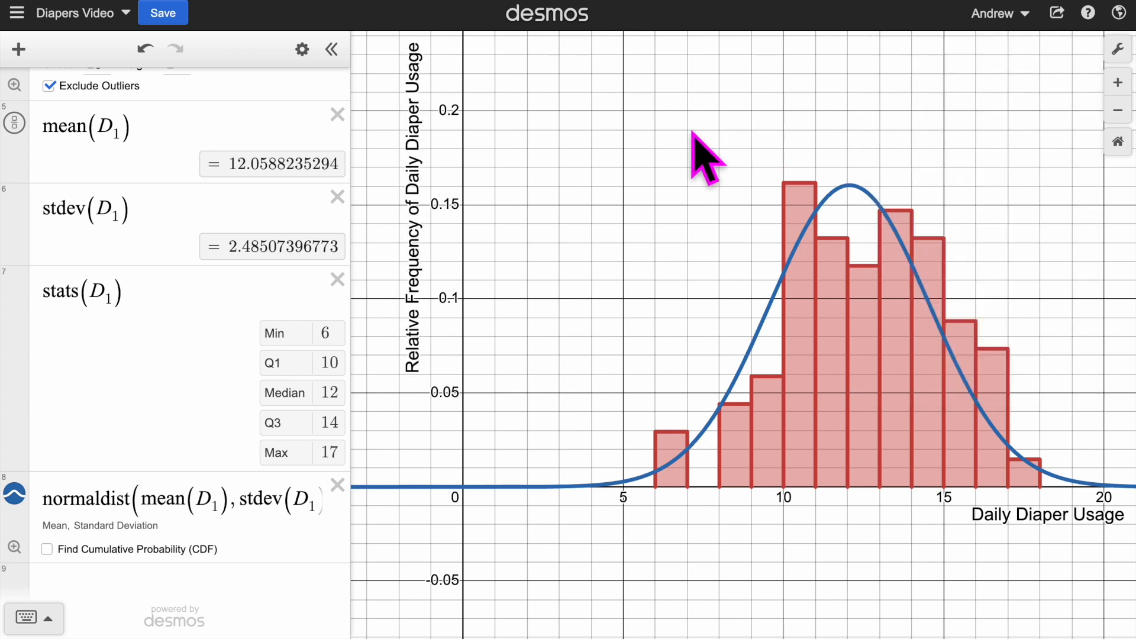
Set the offset of the D_1 boxplot to 0.2
scroll(648, 216, "down", 2)
left_click_drag(648, 504, 584, 515)
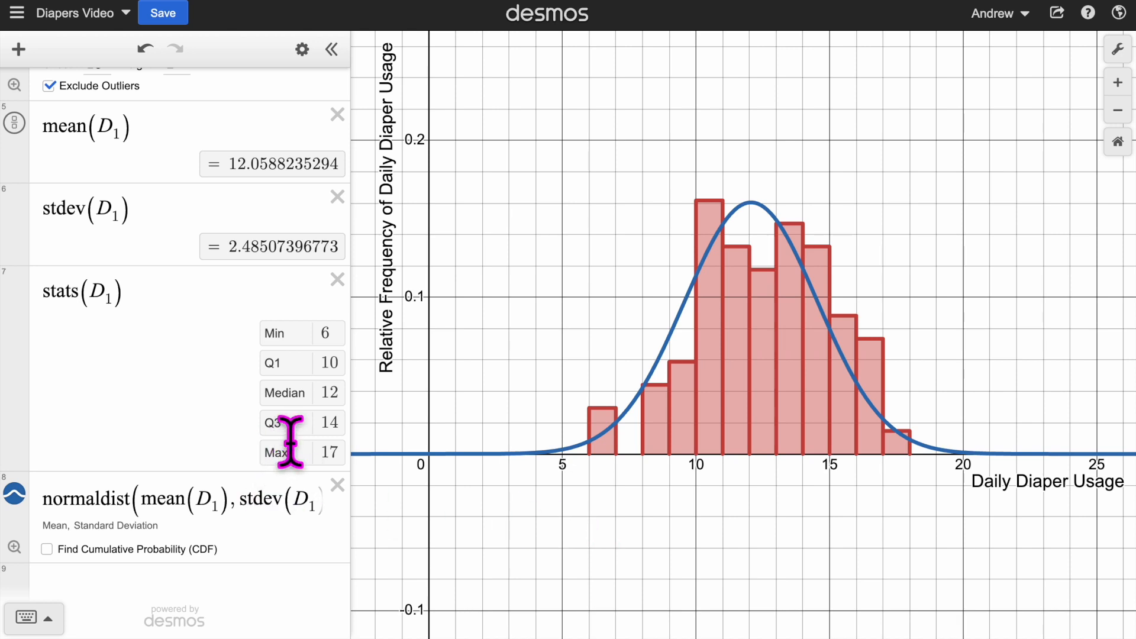
scroll(290, 441, "up", 3)
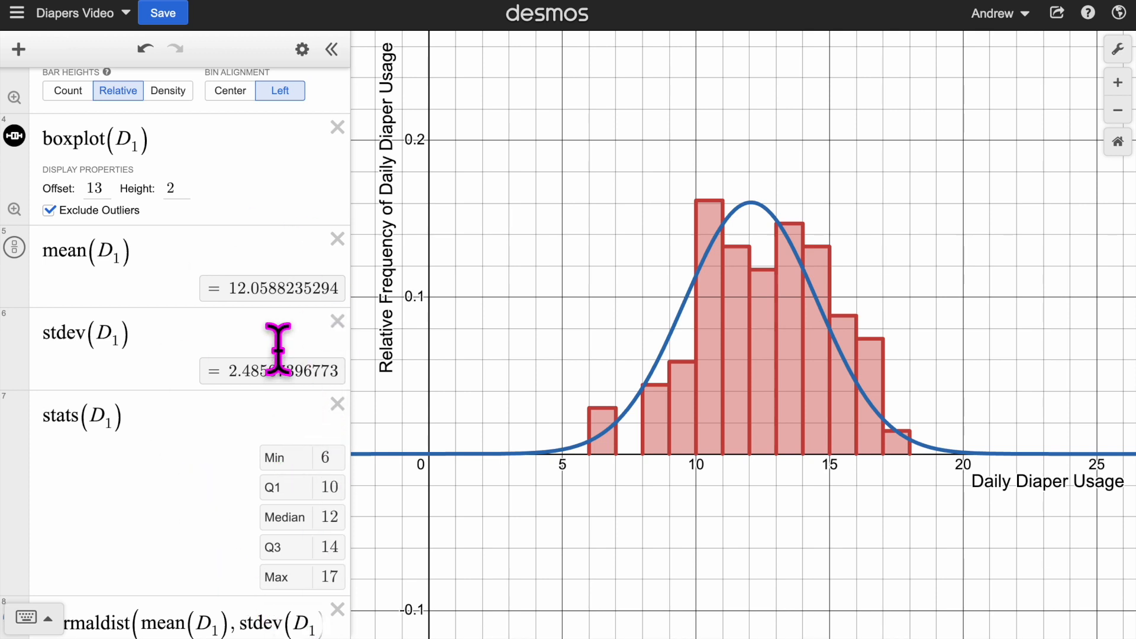
scroll(278, 349, "up", 6)
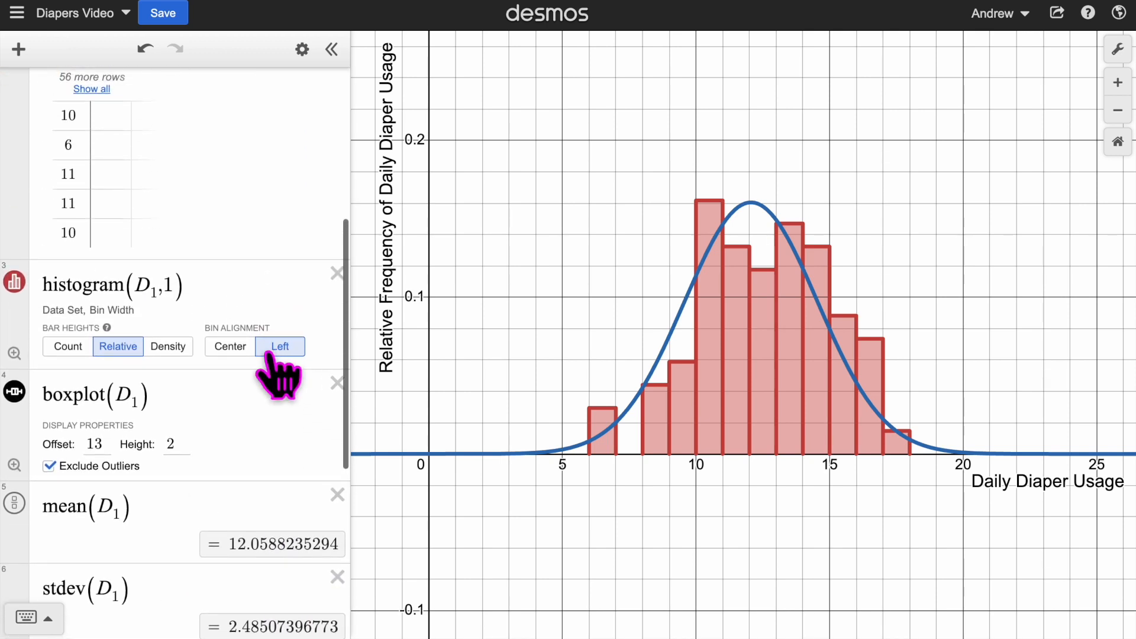
left_click(98, 443)
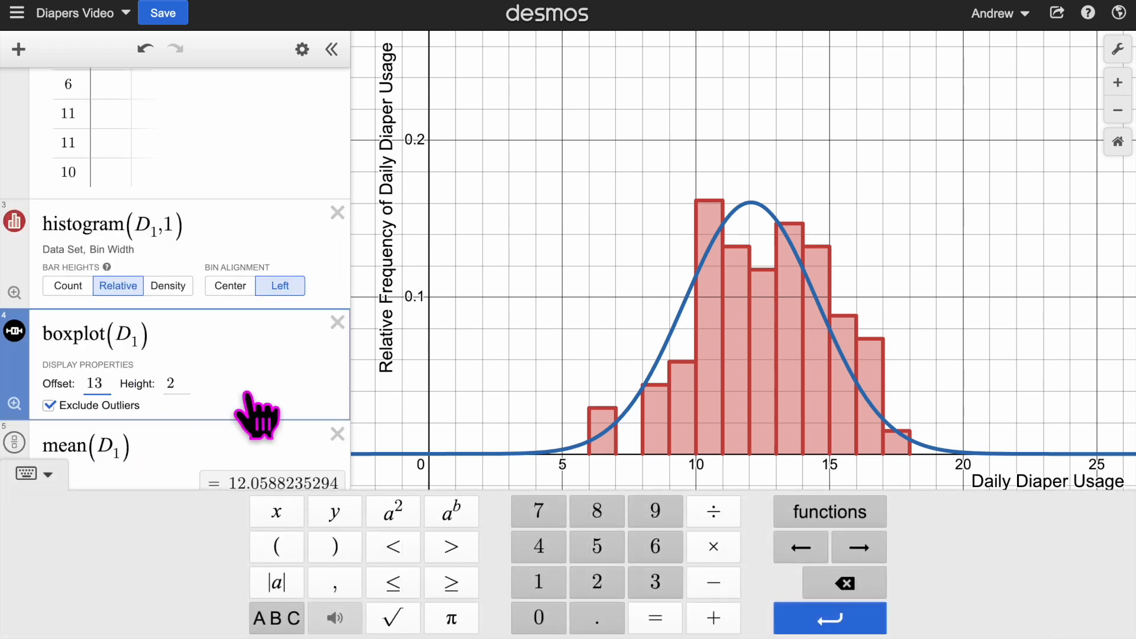
key("BackSpace")
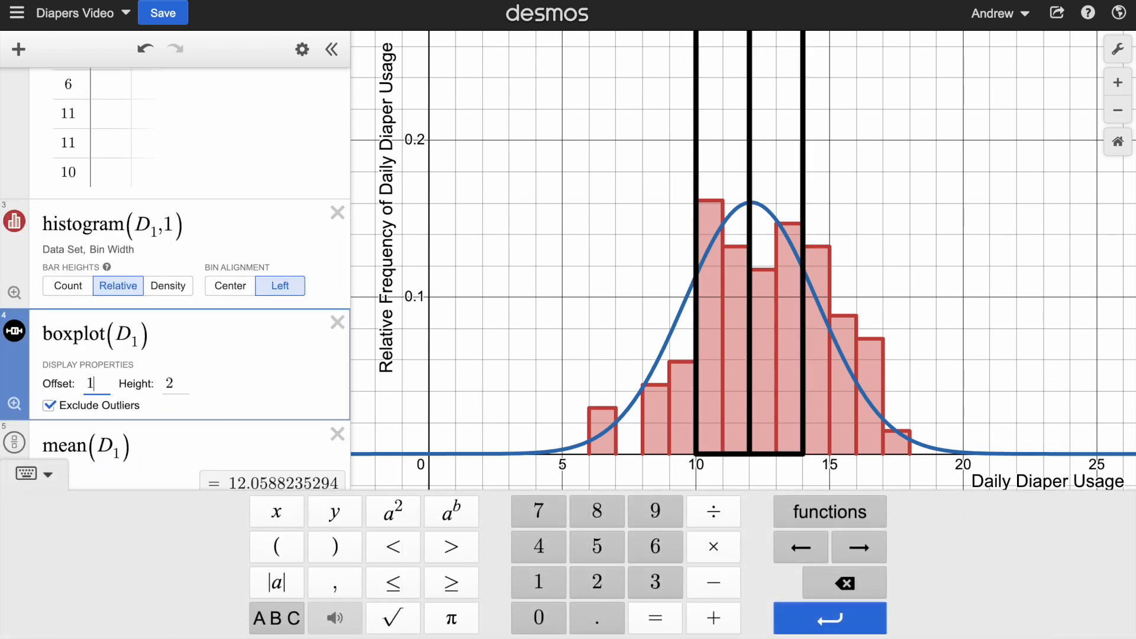
key("BackSpace")
type("0.2")
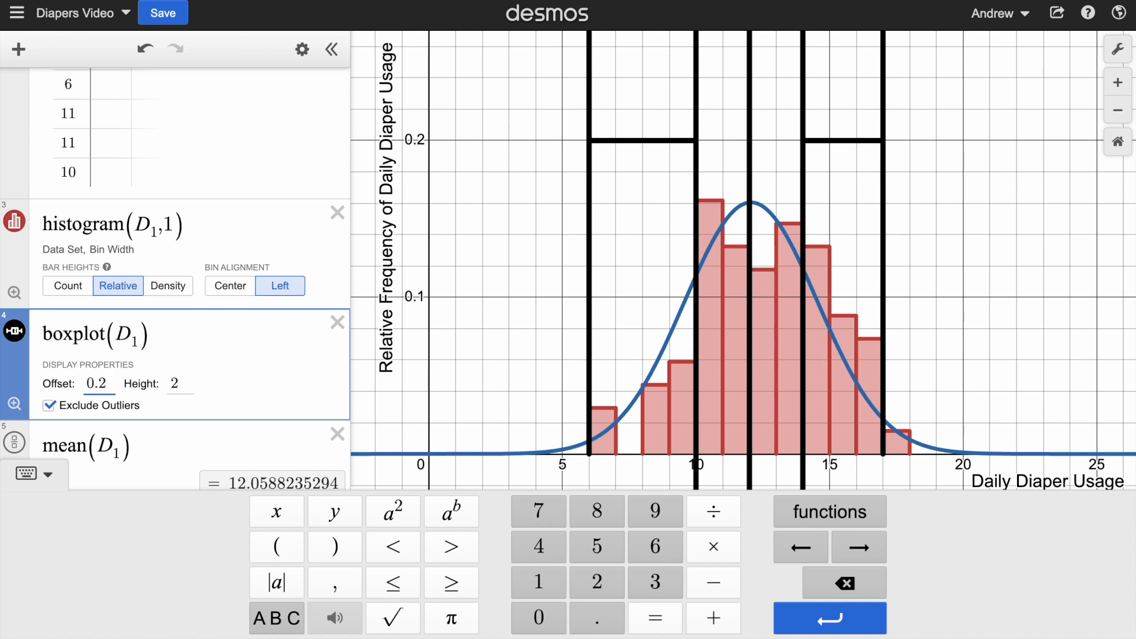
Reduce the boxplot's height, trying 1 and 0.1 before settling on 0.05
left_click(180, 384)
key("BackSpace")
type("1")
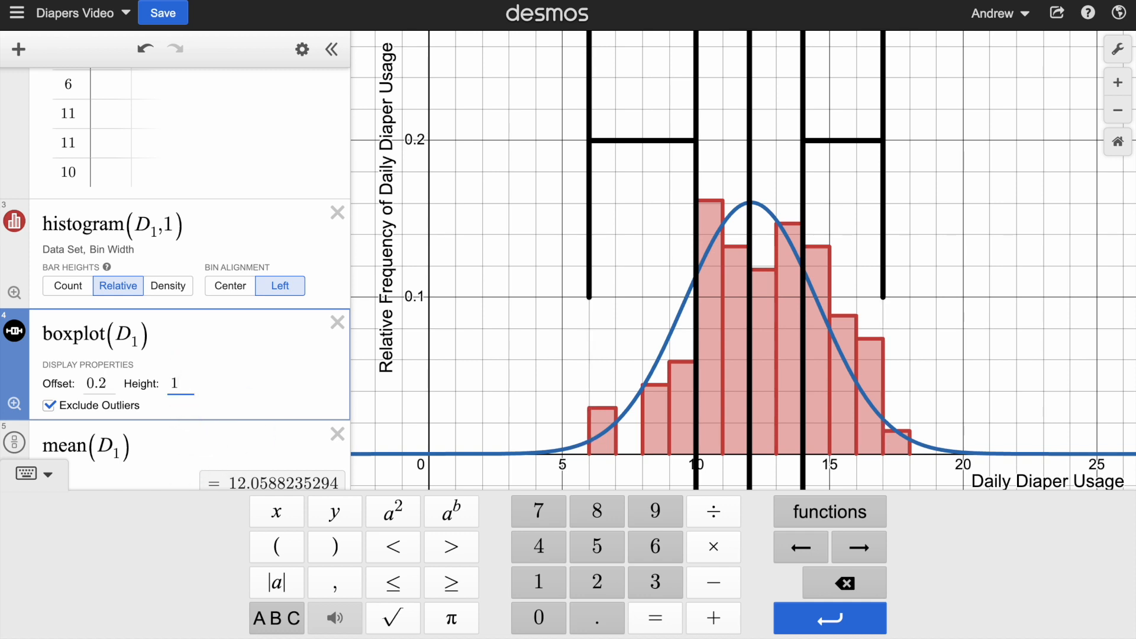
key("BackSpace")
type("0.1")
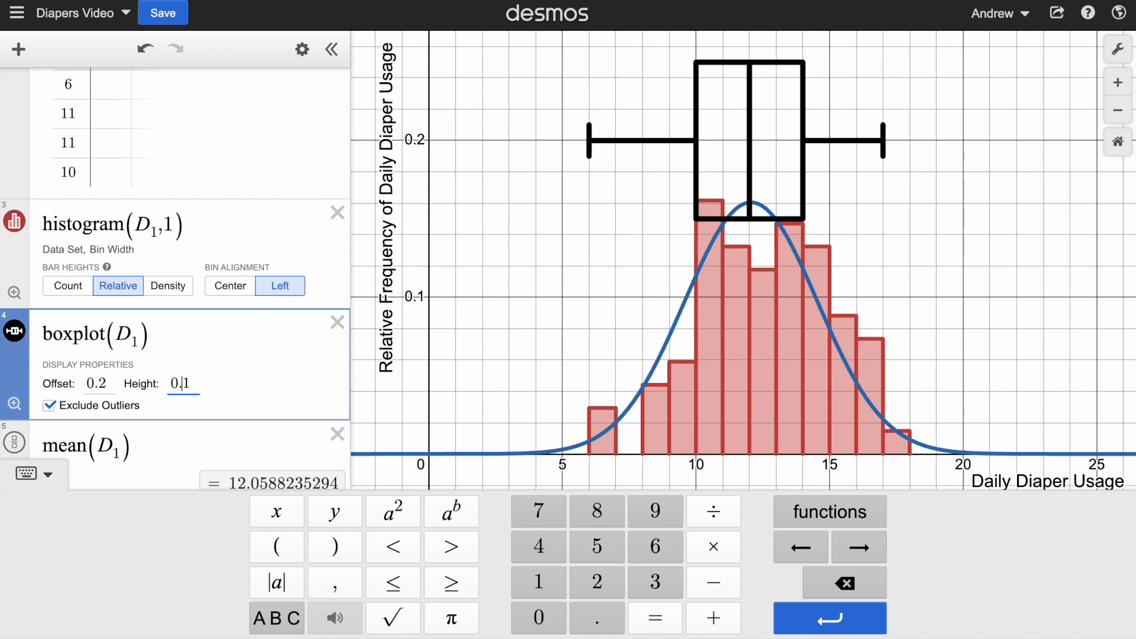
key("BackSpace")
type("05")
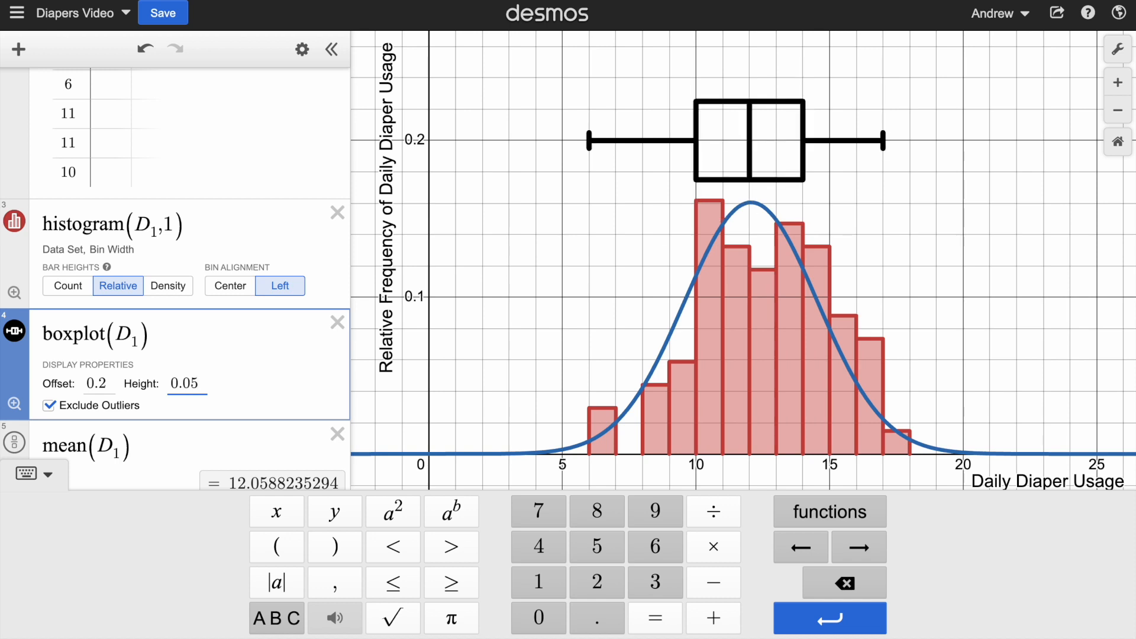